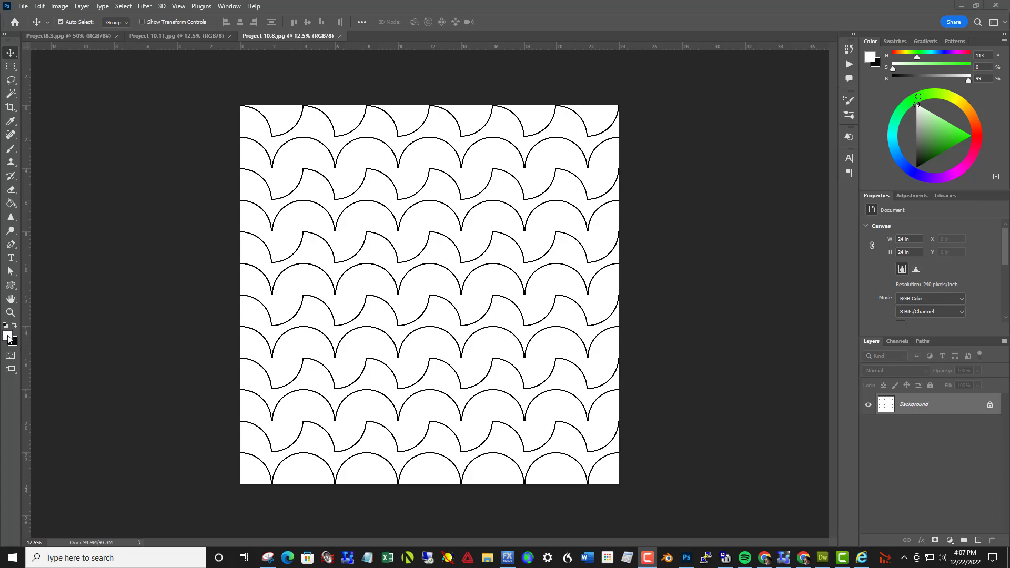
# Open the foreground color picker and shift its hue to a blue-violet of 253°.
pyautogui.click(433, 343)
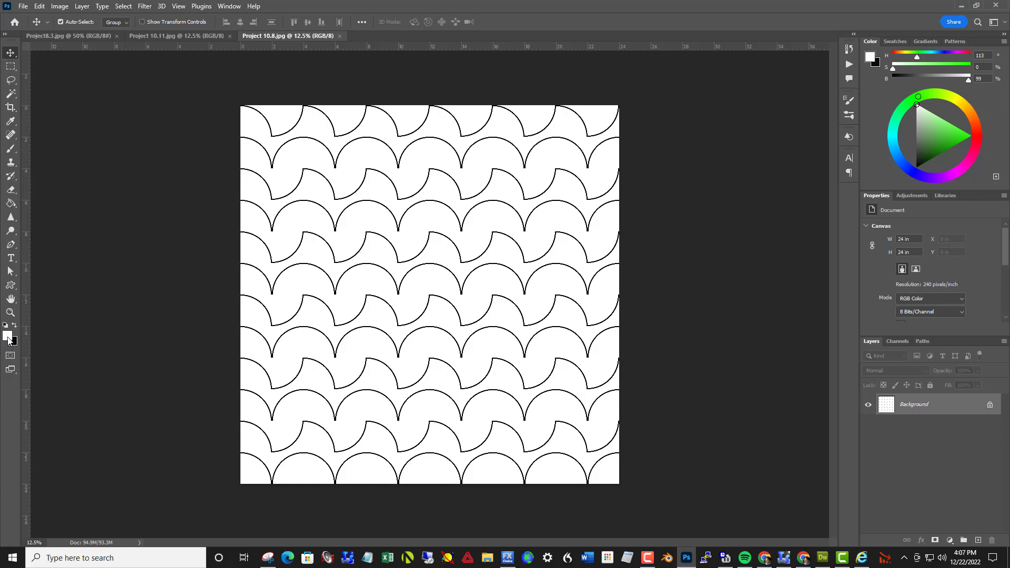
pyautogui.press('i')
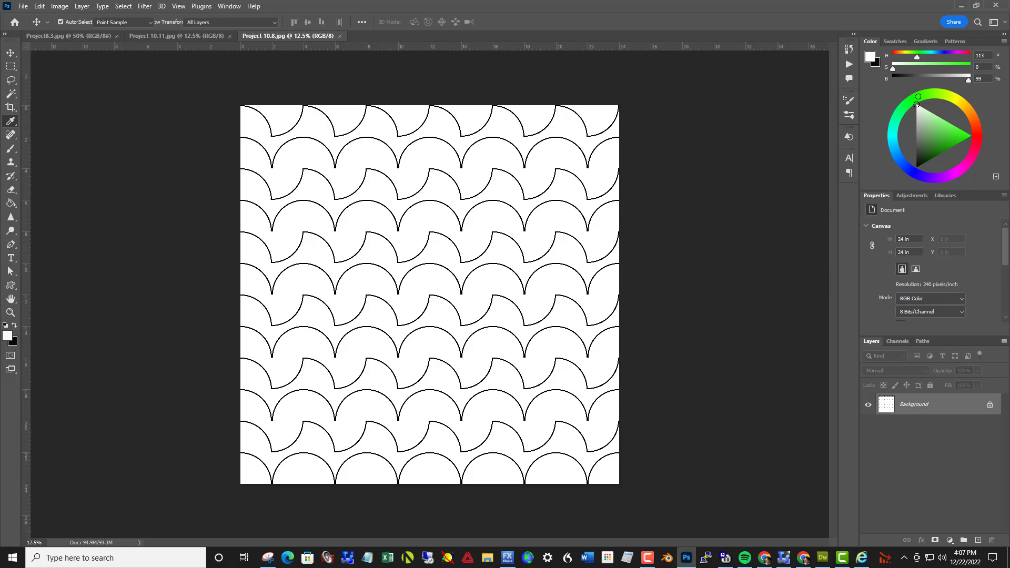
pyautogui.click(7, 336)
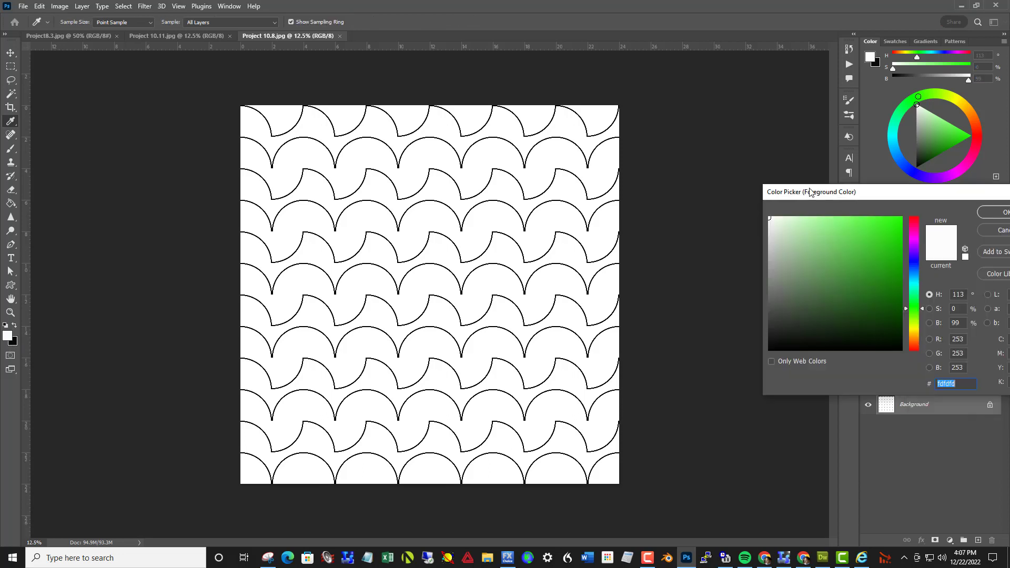
pyautogui.moveTo(893, 191); pyautogui.dragTo(627, 191)
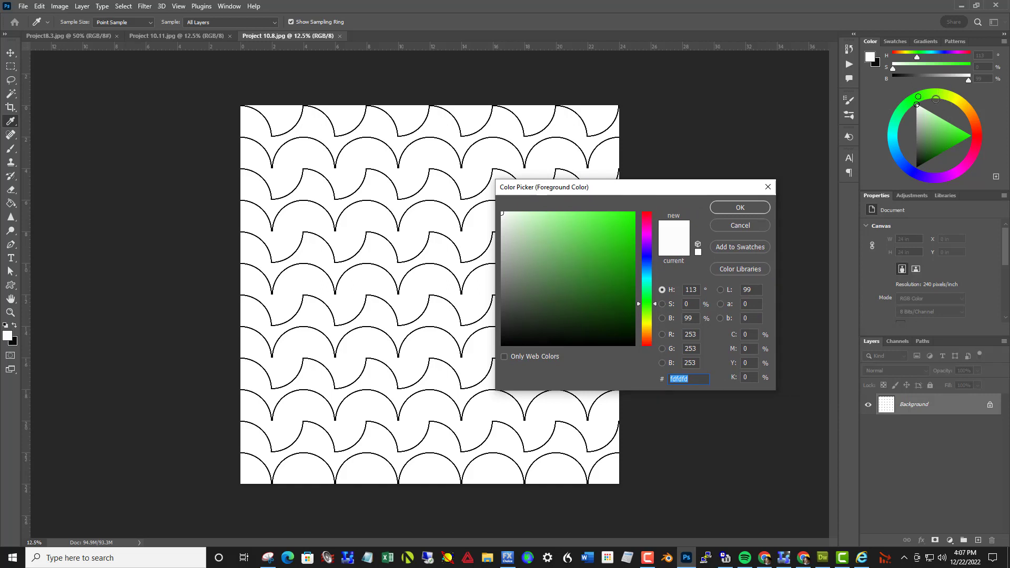
pyautogui.click(919, 116)
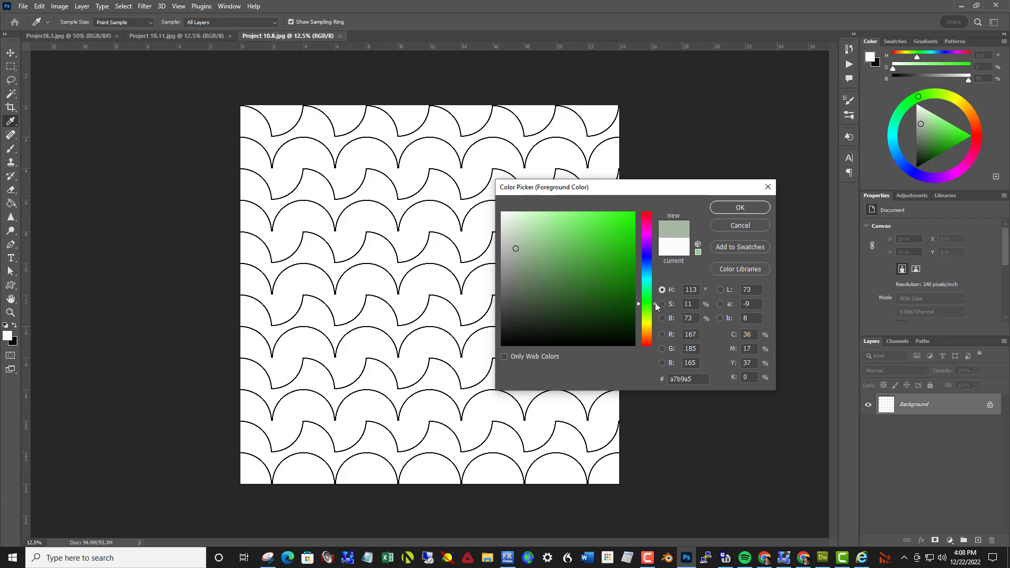
pyautogui.moveTo(639, 308); pyautogui.dragTo(643, 252)
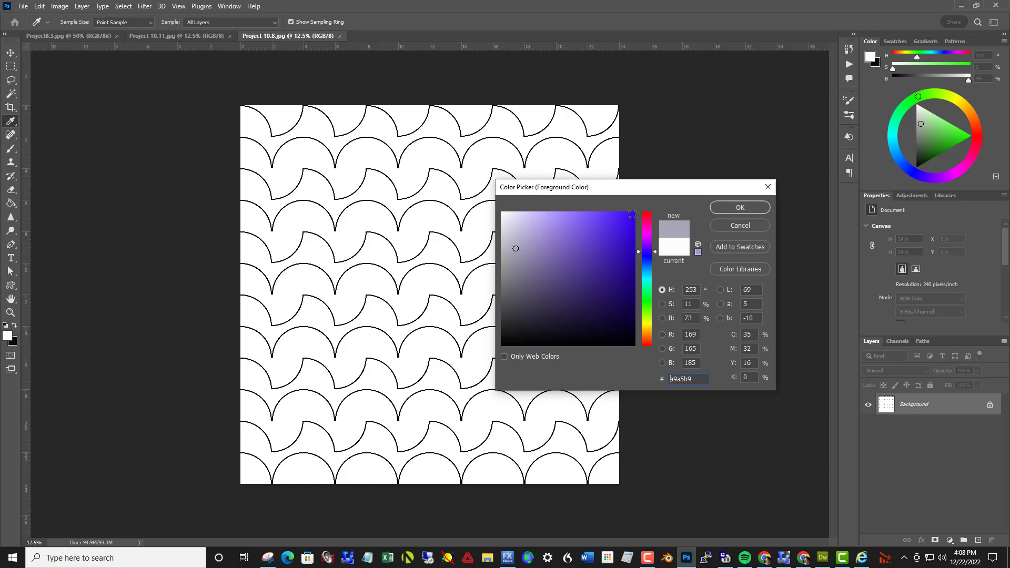
# Sample progressively lighter tints of the blue-violet in the color field, from 3a06fa through 886bf7 and a791f9 to c3b5f7.
pyautogui.click(632, 215)
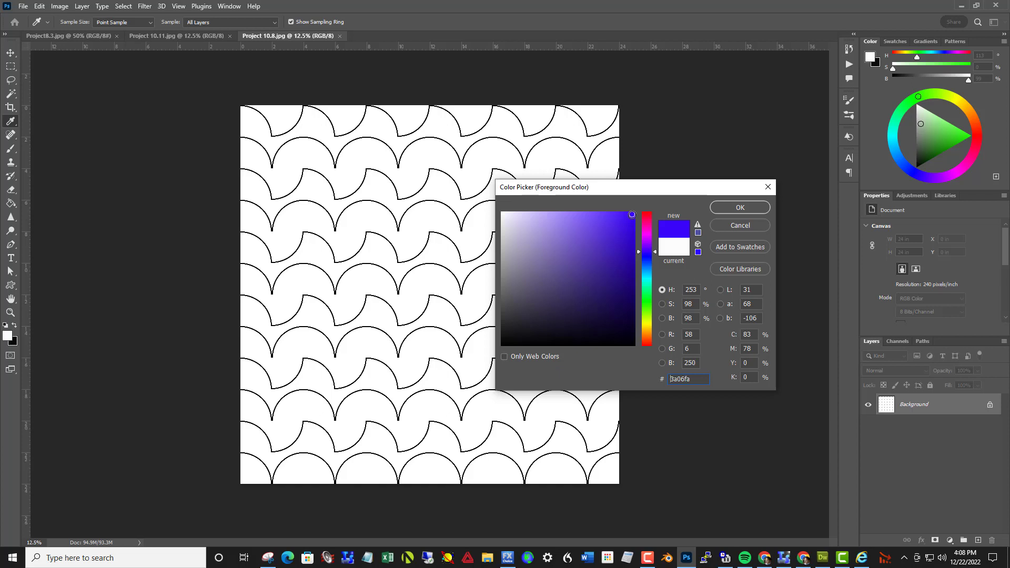
pyautogui.click(578, 216)
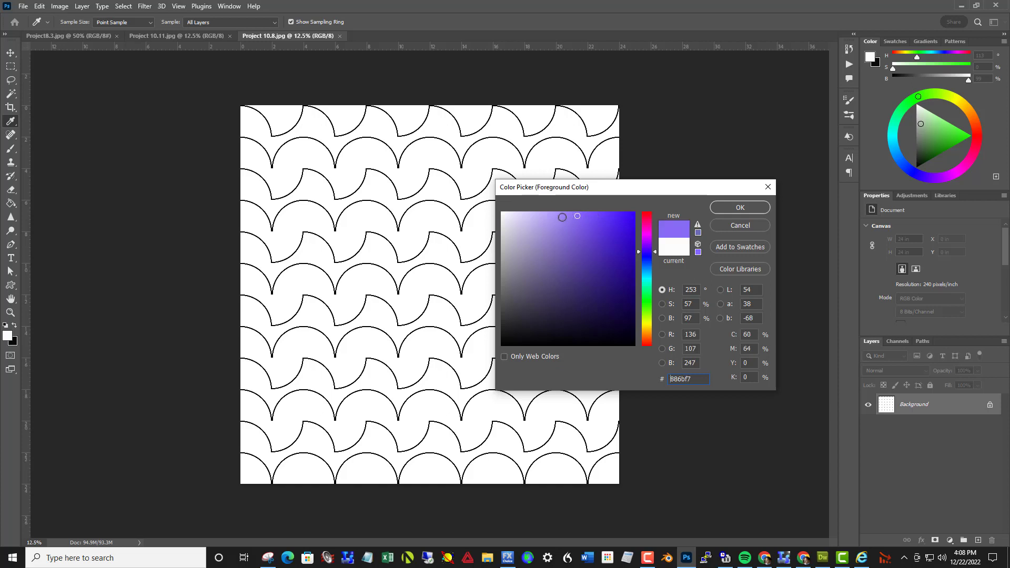
pyautogui.click(549, 216)
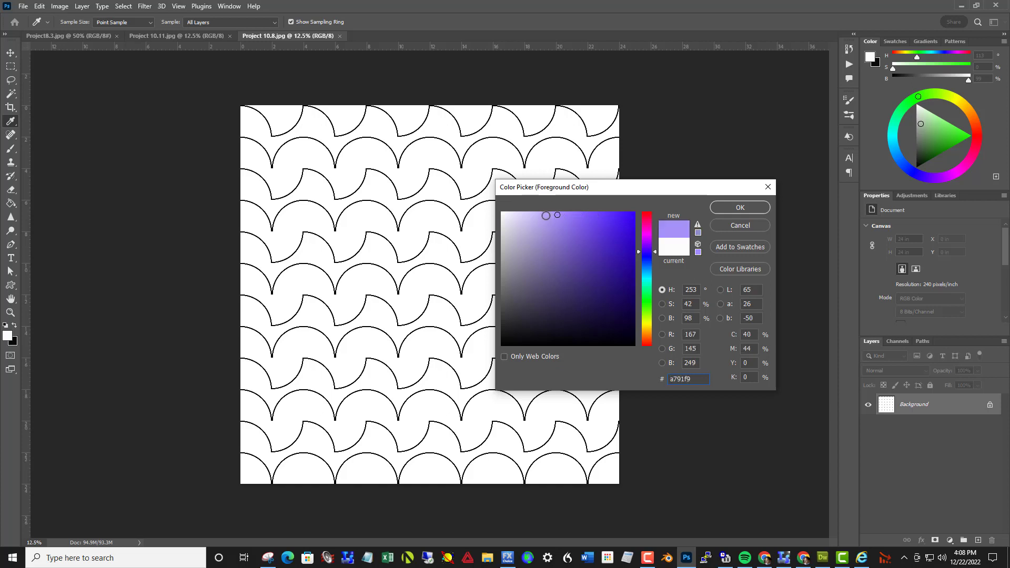
pyautogui.click(538, 216)
pyautogui.click(538, 217)
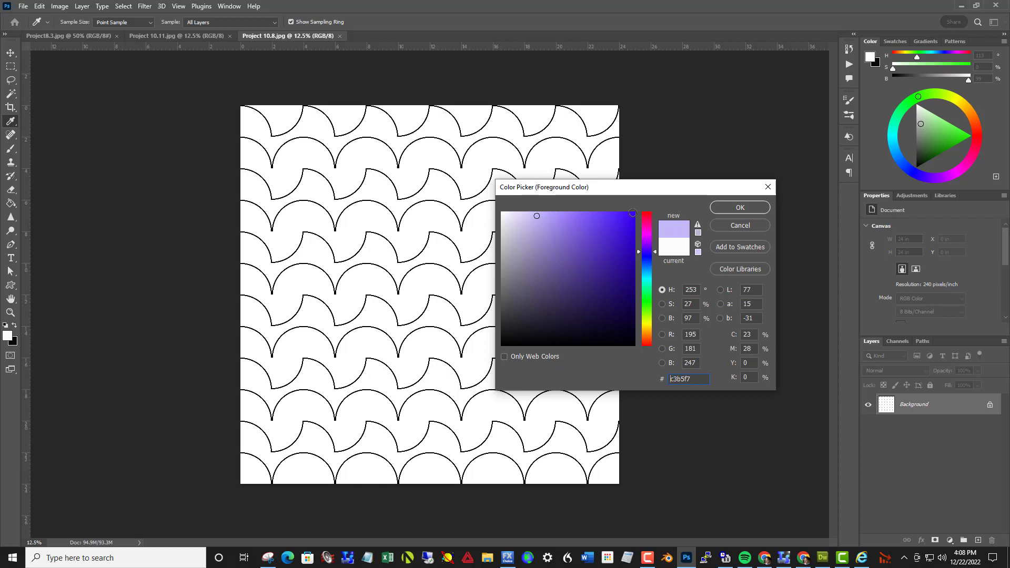
# Sample progressively darker shades of the fully saturated blue-violet, from 3702fd through 2c04c1 to 1d0285 and darker.
pyautogui.click(634, 213)
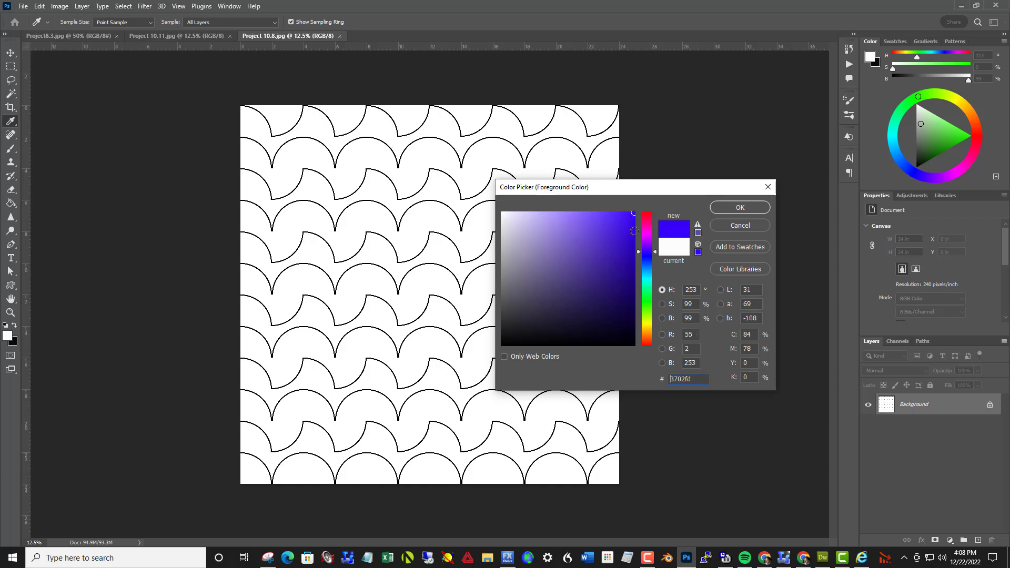
pyautogui.click(632, 245)
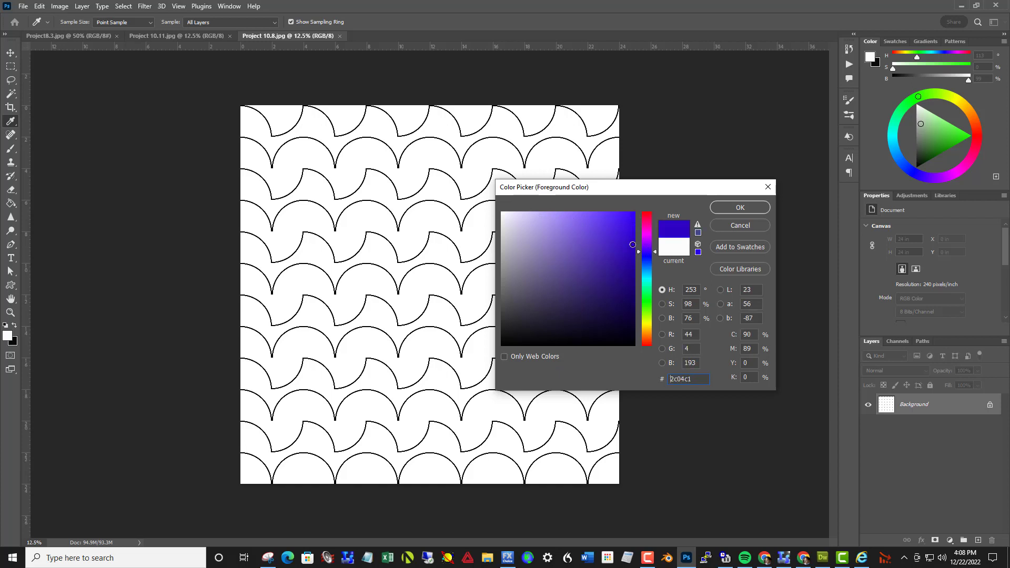
pyautogui.click(634, 262)
pyautogui.click(634, 276)
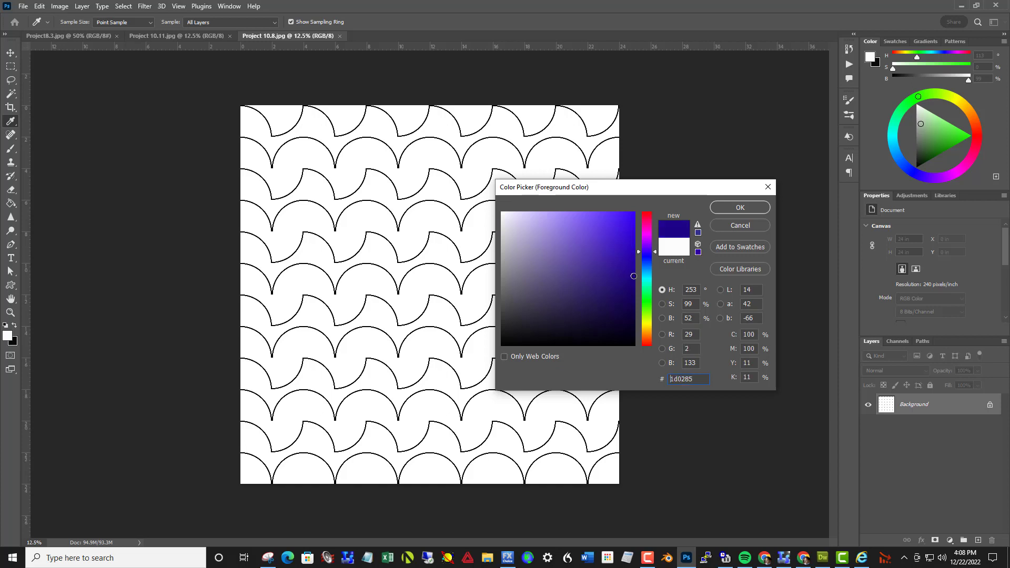
pyautogui.click(634, 289)
# Sample muted tones of the blue-violet, starting from the pure hue 3600fd and passing through 61509f to 5a517f.
pyautogui.click(636, 213)
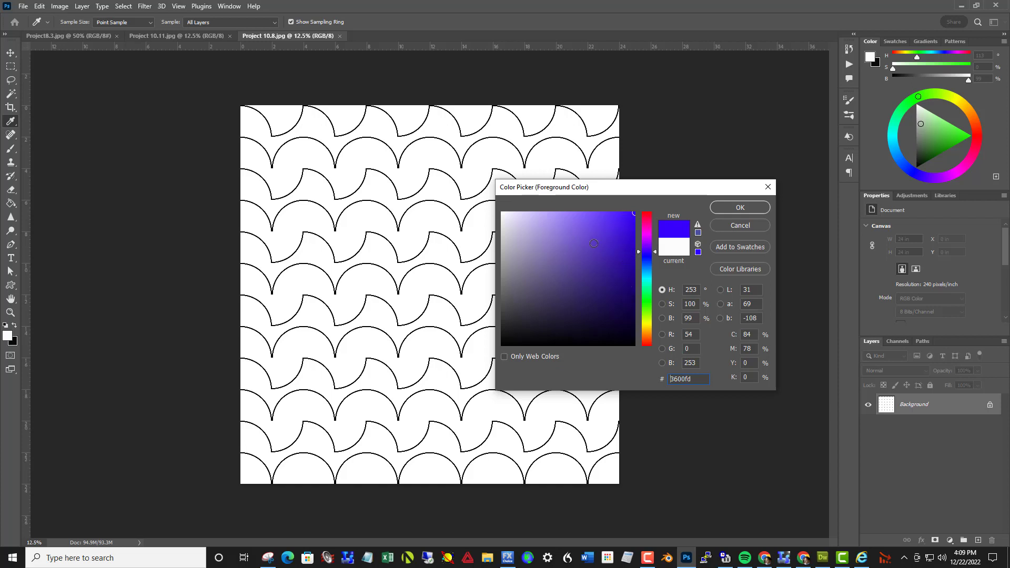
pyautogui.click(568, 262)
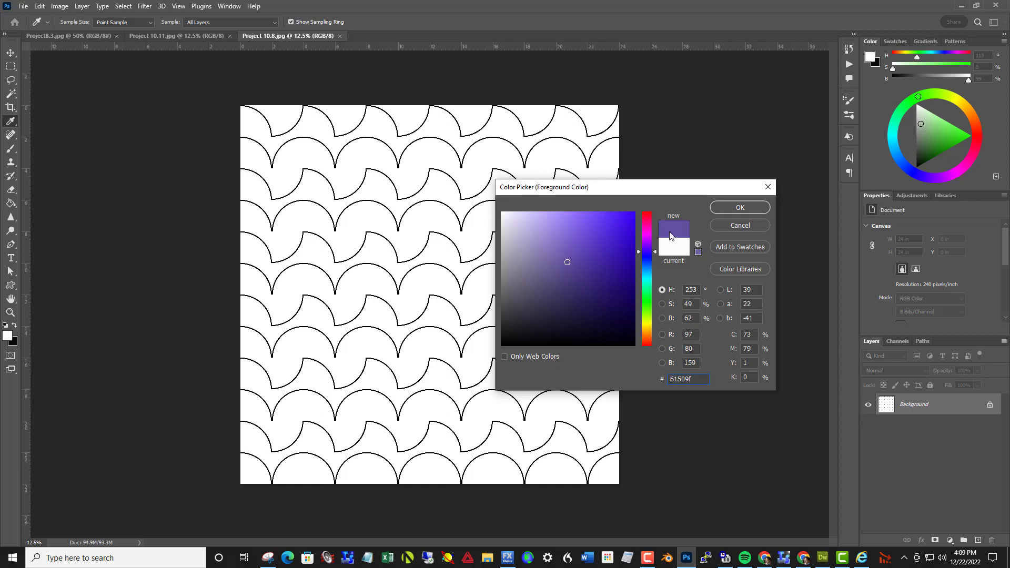
pyautogui.click(560, 274)
pyautogui.click(579, 258)
pyautogui.click(537, 285)
pyautogui.click(551, 279)
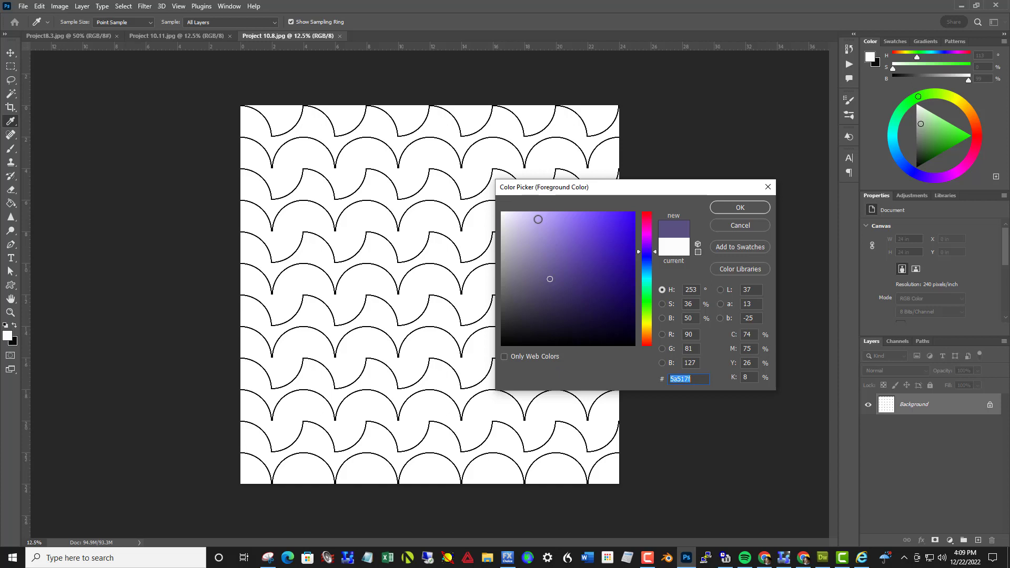
# Choose the pale lavender tint cfc4f8 as the foreground color and accept it.
pyautogui.click(536, 216)
pyautogui.click(532, 215)
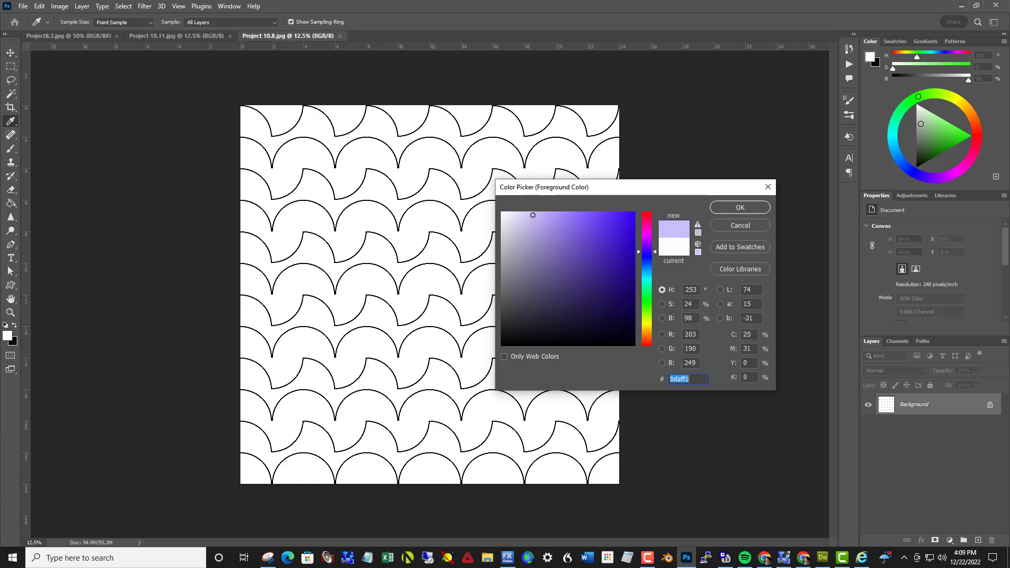
pyautogui.click(529, 216)
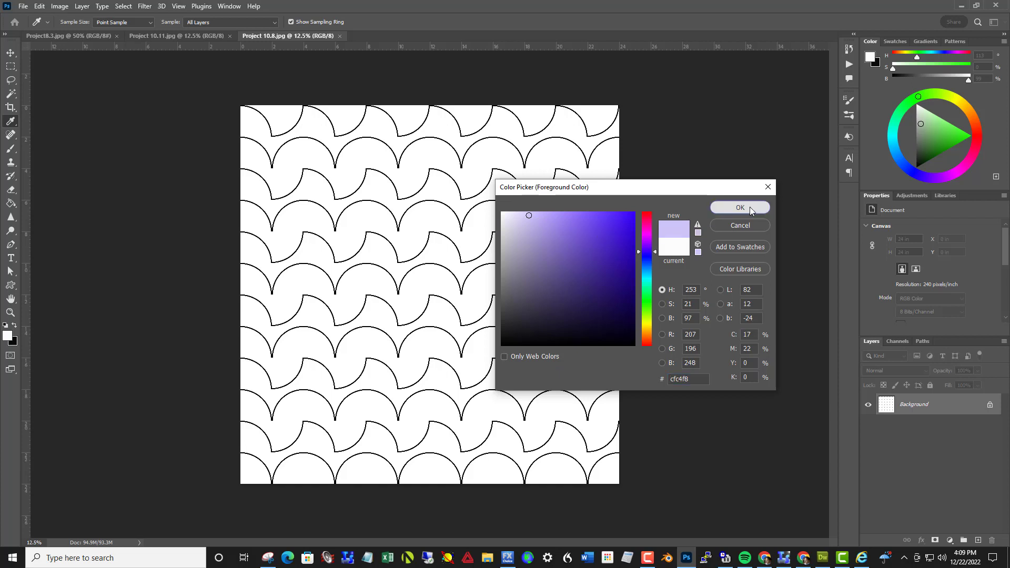
pyautogui.press('Return')
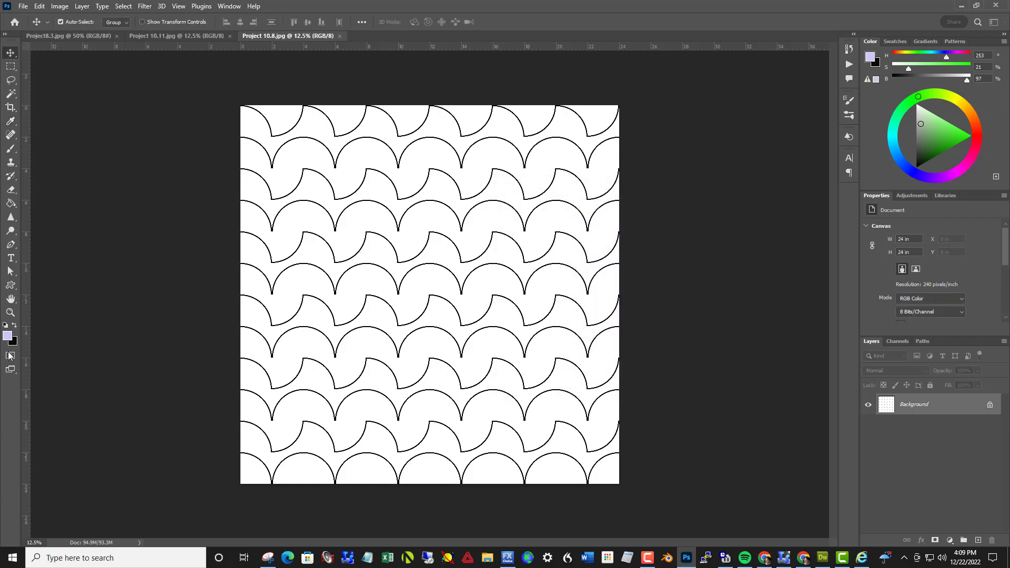
pyautogui.press('v')
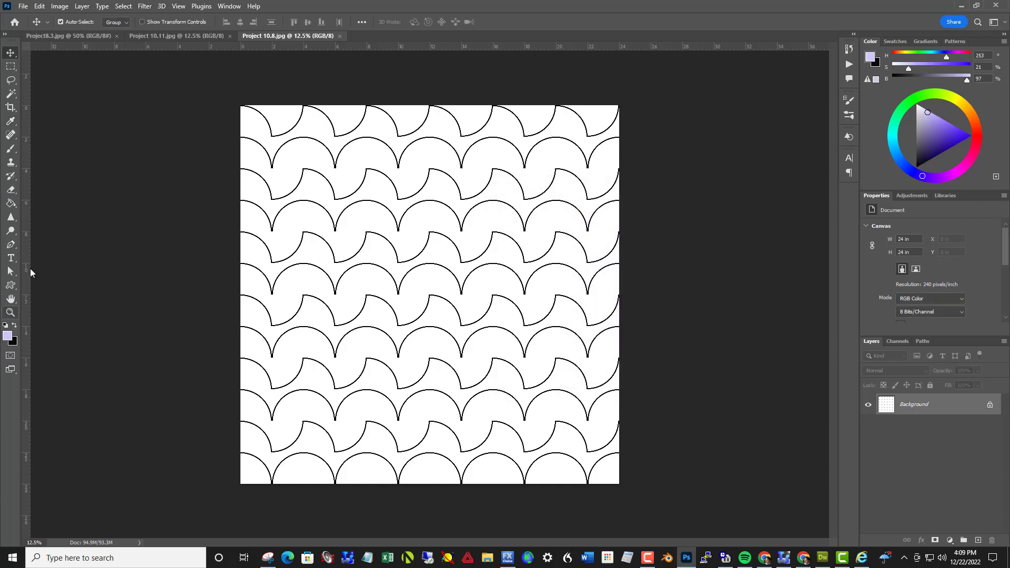
# Fill the wave band across the middle of the pattern with the foreground lavender using the Paint Bucket tool.
pyautogui.click(11, 204)
pyautogui.rightClick(13, 206)
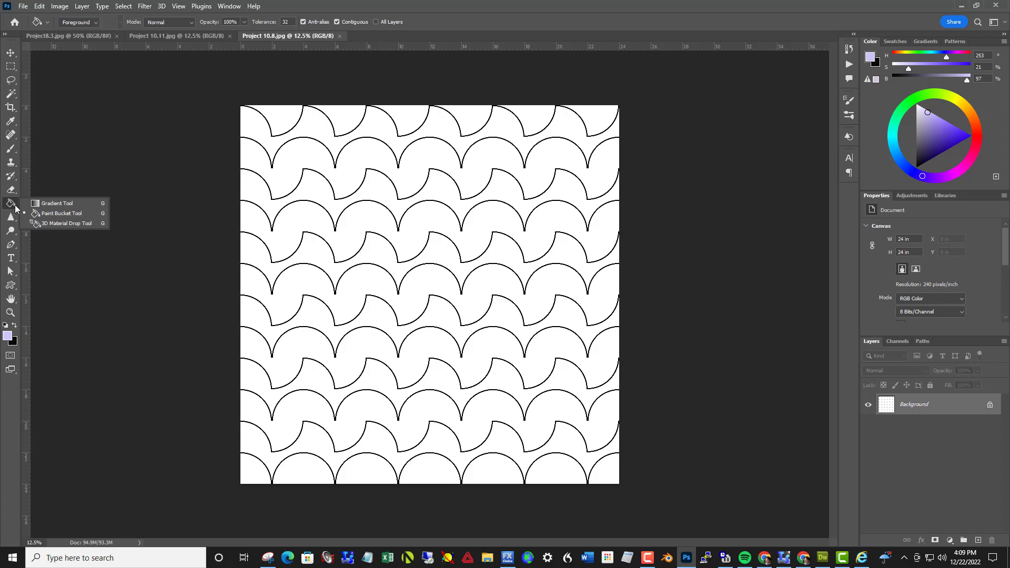
pyautogui.click(51, 214)
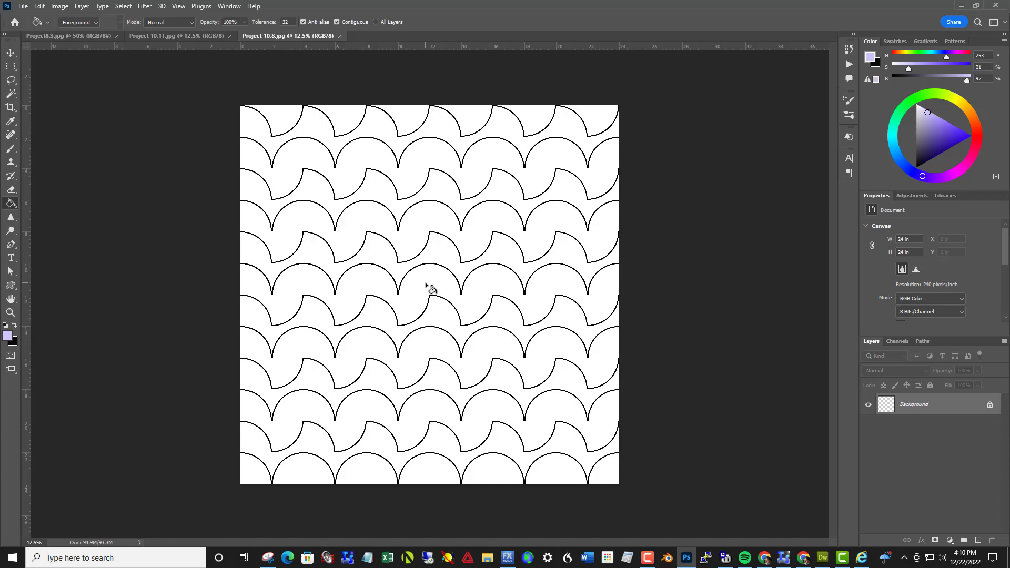
pyautogui.click(427, 286)
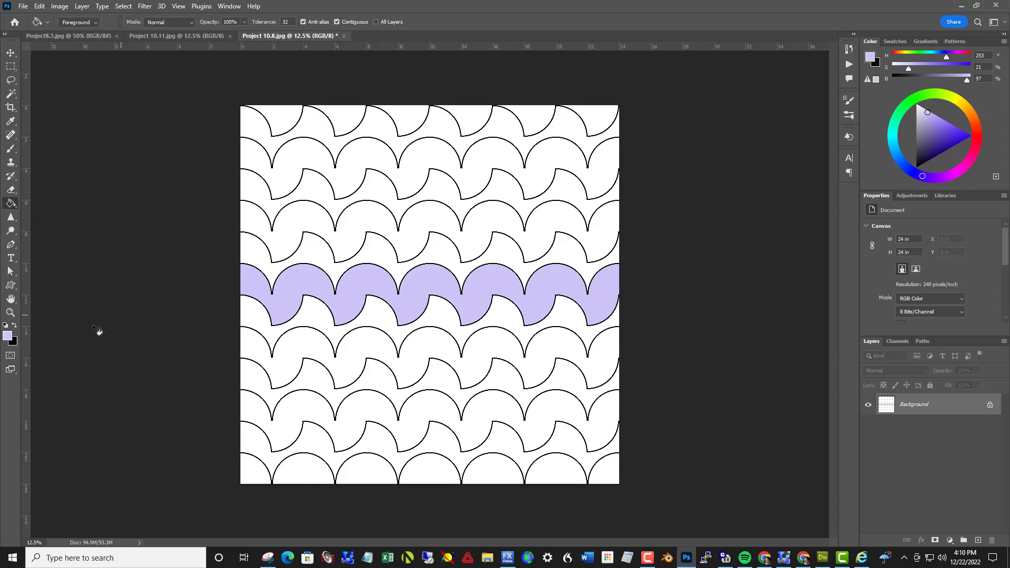
# Lighten the foreground color to dbd3f8 and refill the middle wave band with it.
pyautogui.click(9, 336)
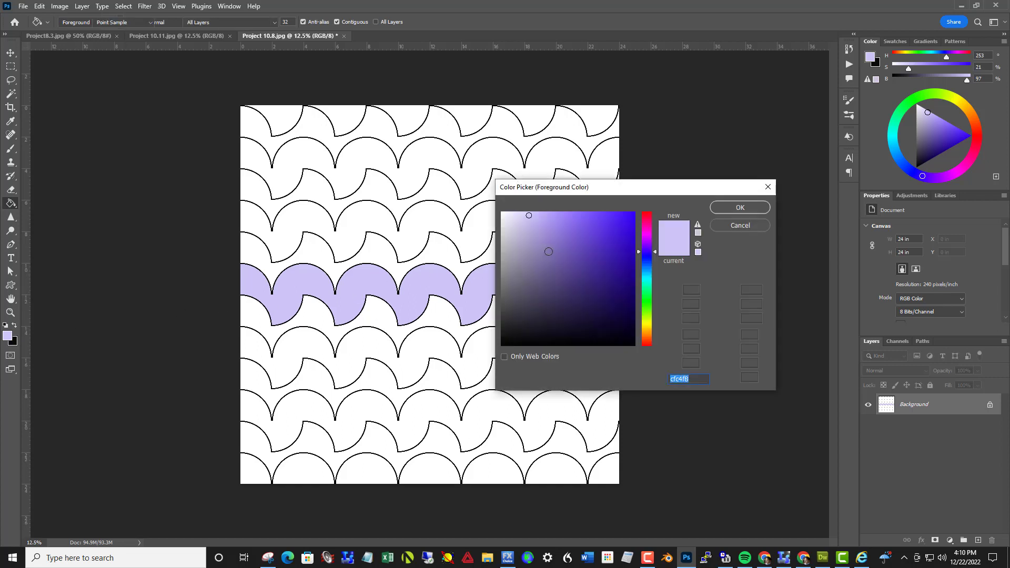
pyautogui.click(521, 215)
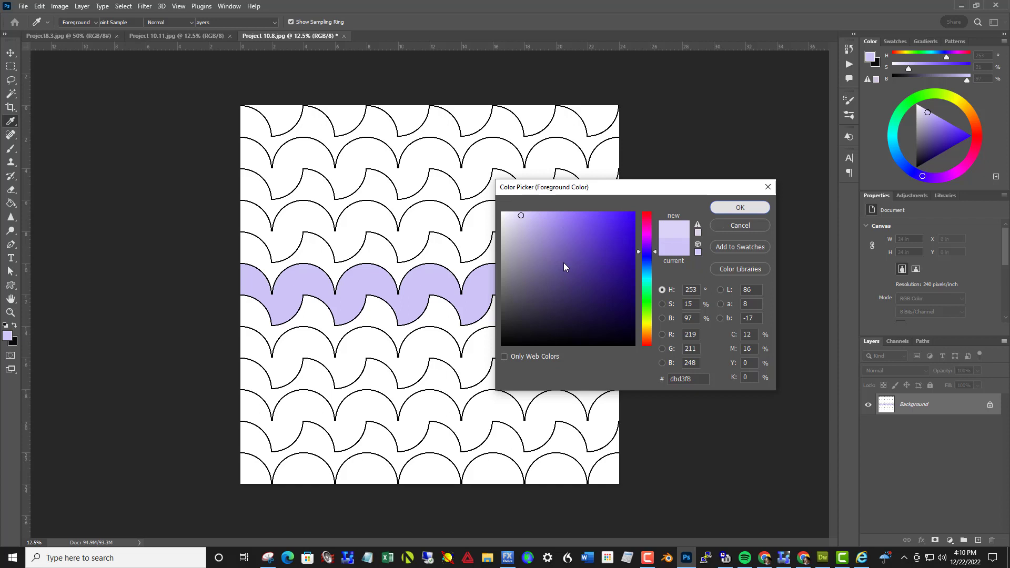
pyautogui.press('Return')
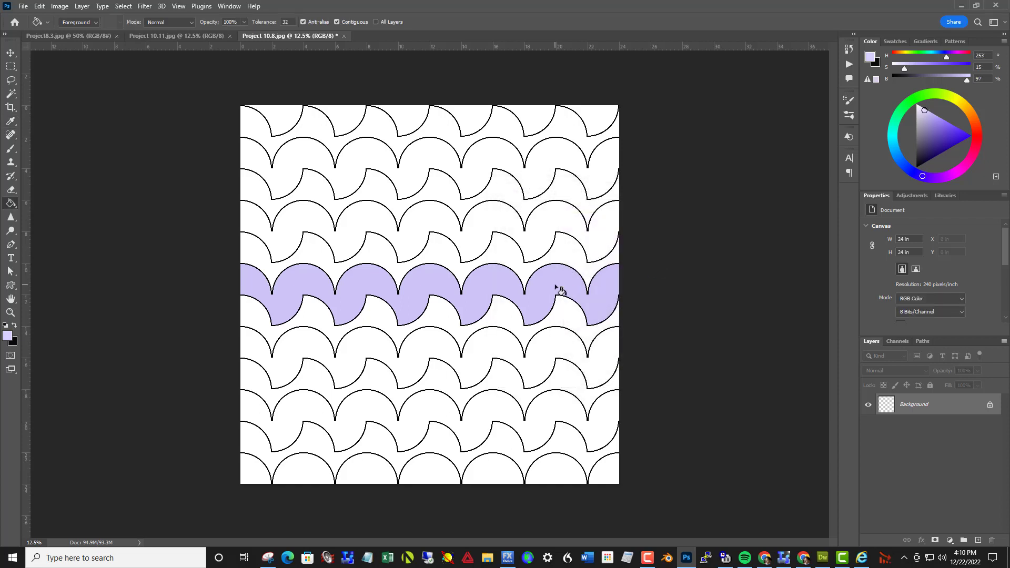
pyautogui.click(557, 287)
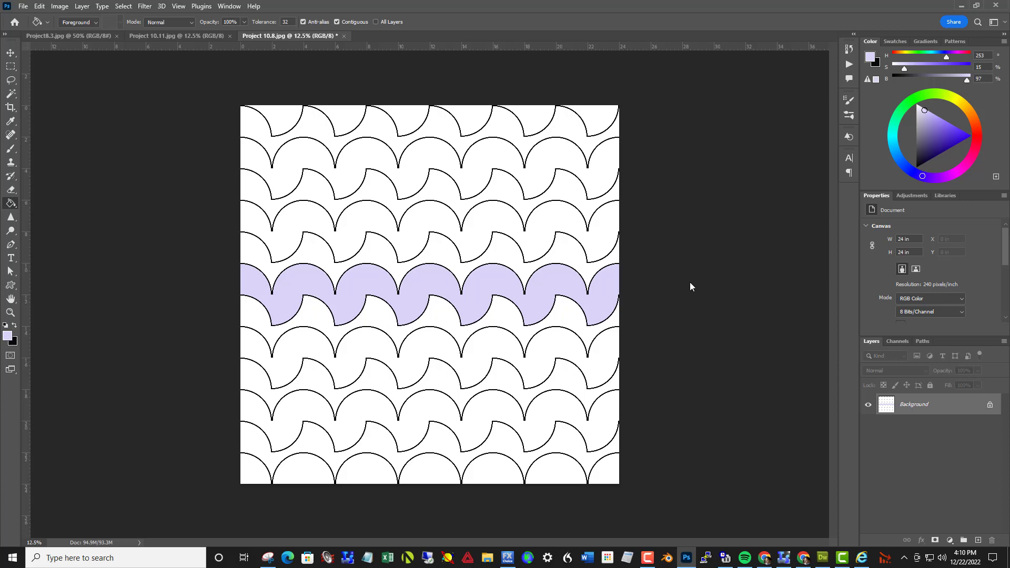
# Set the foreground color to b8ace6 and fill the wave bands directly above and below the pale middle band.
pyautogui.click(7, 336)
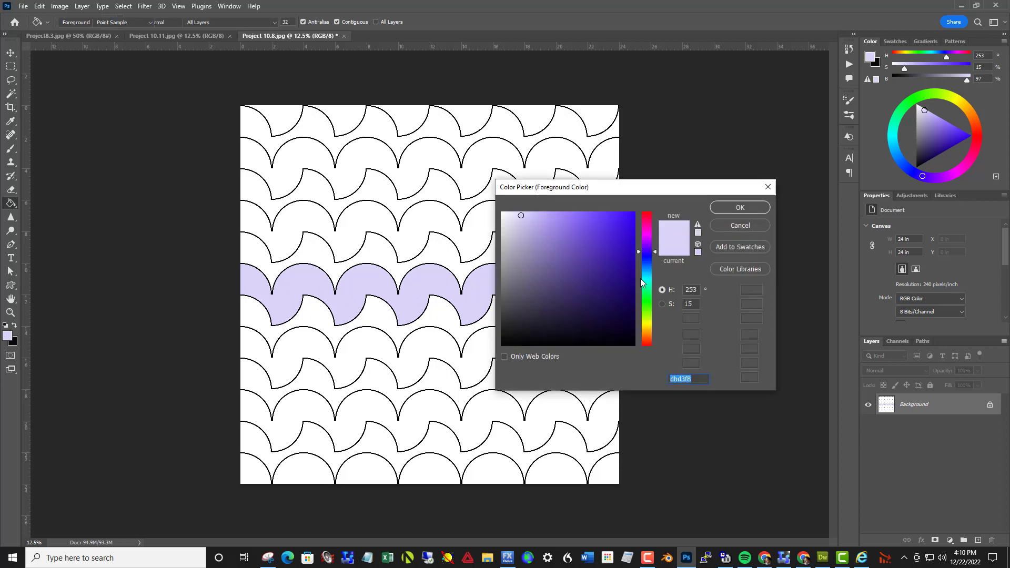
pyautogui.click(535, 226)
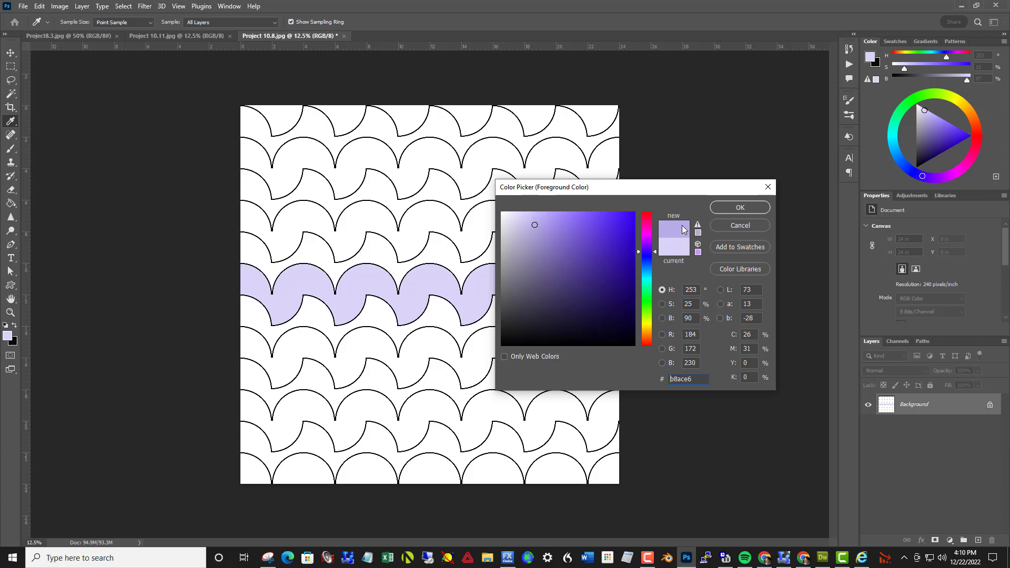
pyautogui.click(735, 207)
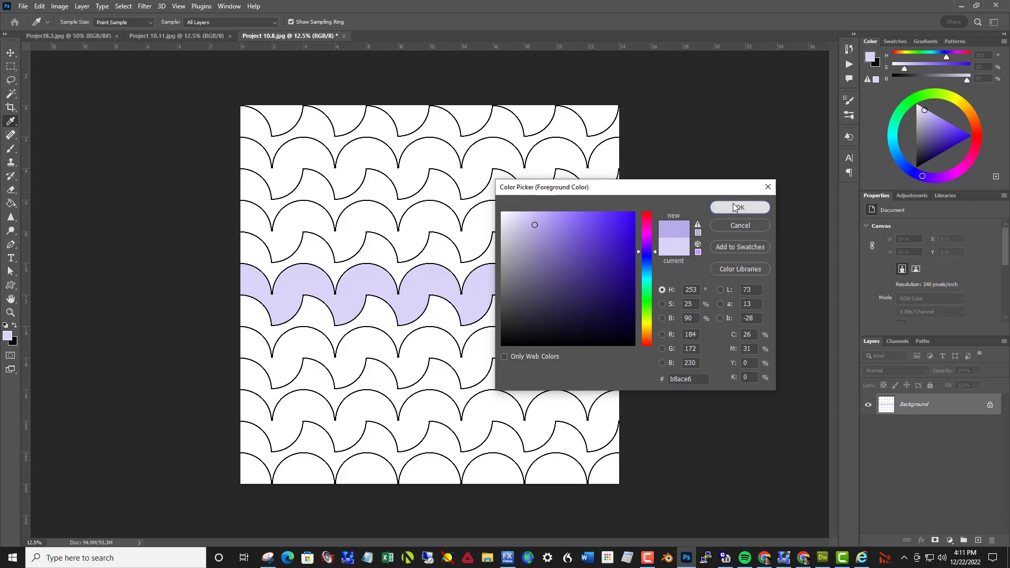
pyautogui.press('g')
pyautogui.click(727, 209)
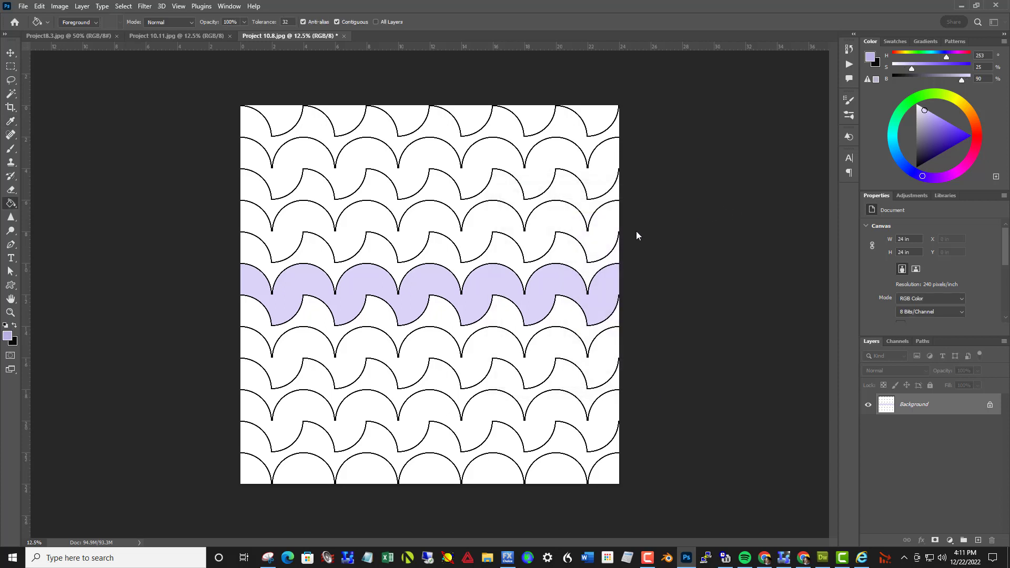
pyautogui.click(570, 255)
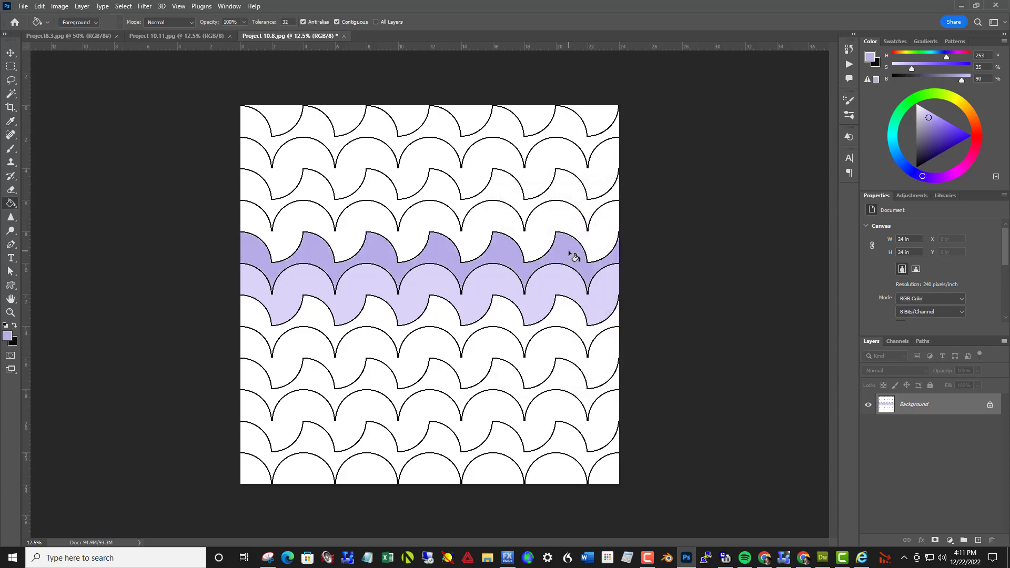
pyautogui.click(567, 315)
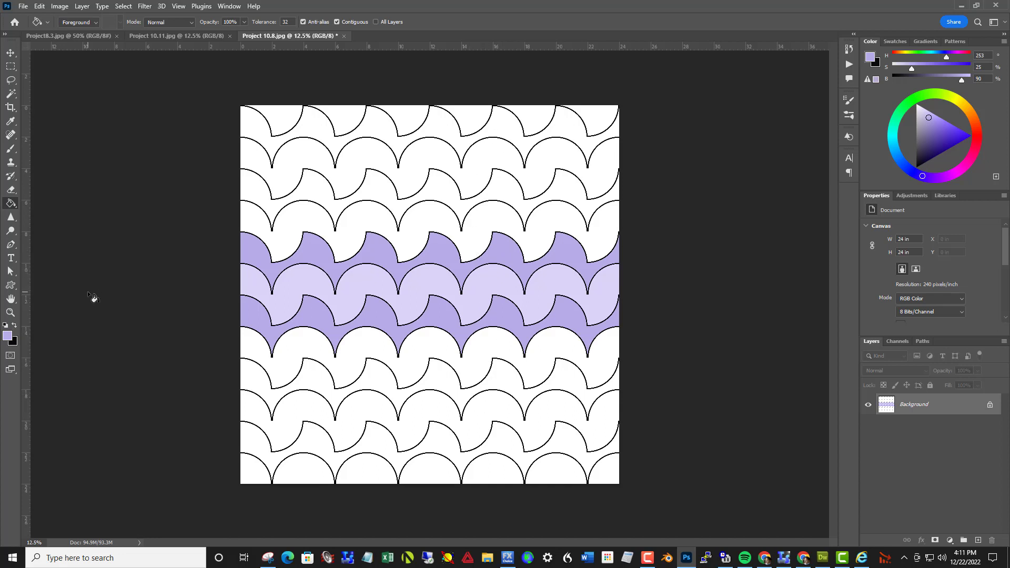
# Set the foreground color to 8778bc and fill the next white wave band on each side of the lavender bands.
pyautogui.click(8, 339)
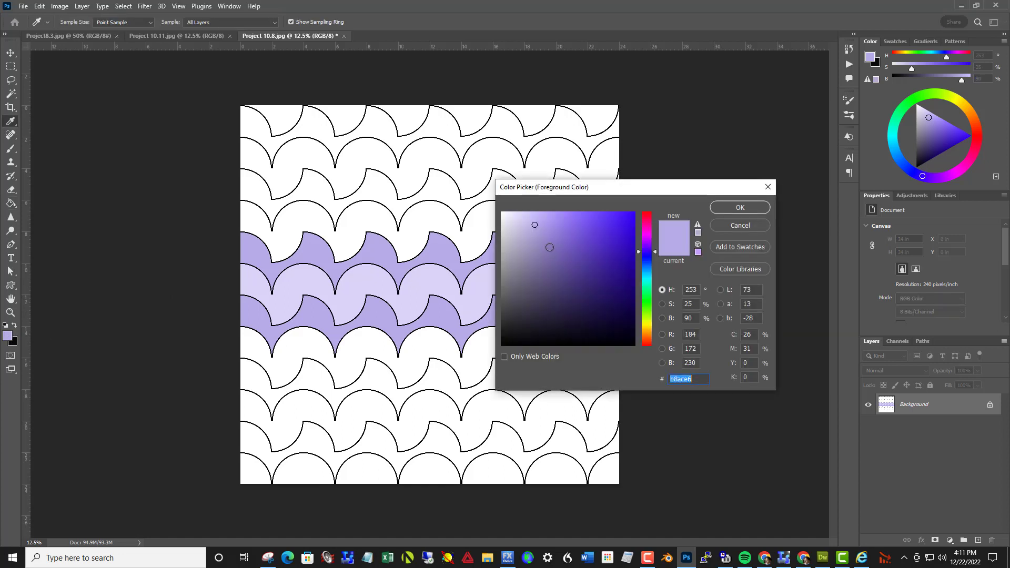
pyautogui.click(550, 248)
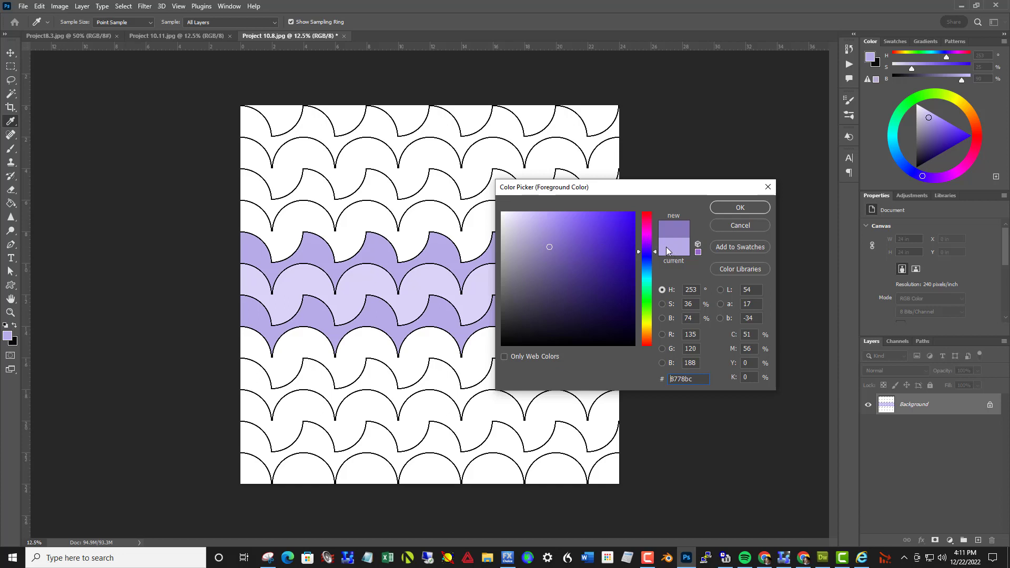
pyautogui.click(745, 211)
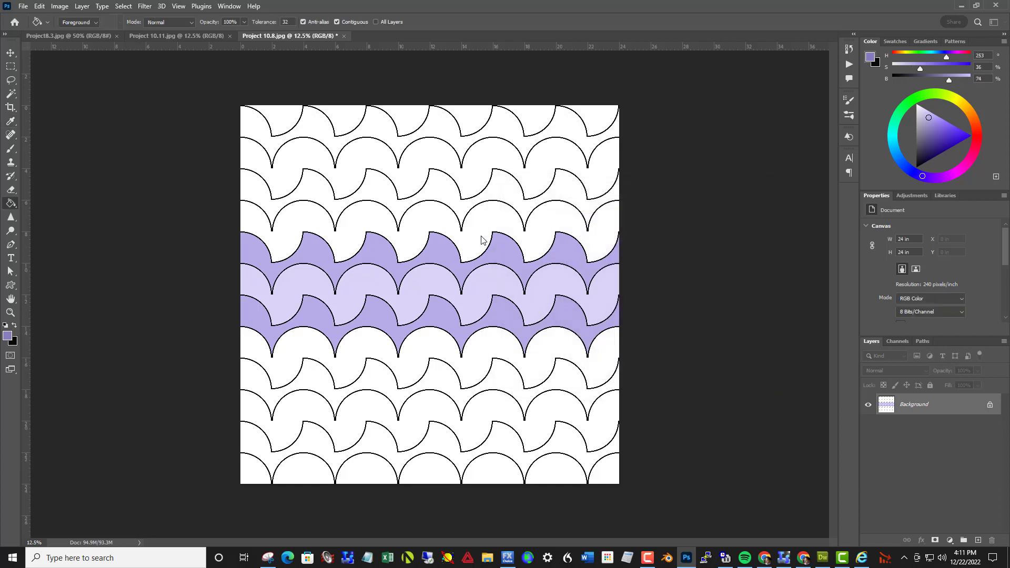
pyautogui.click(484, 239)
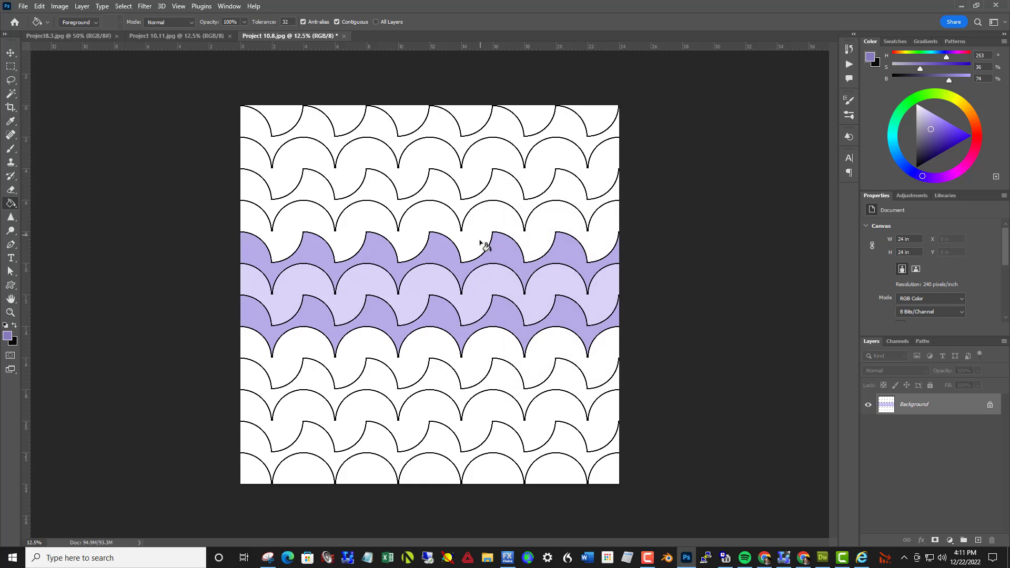
pyautogui.click(486, 358)
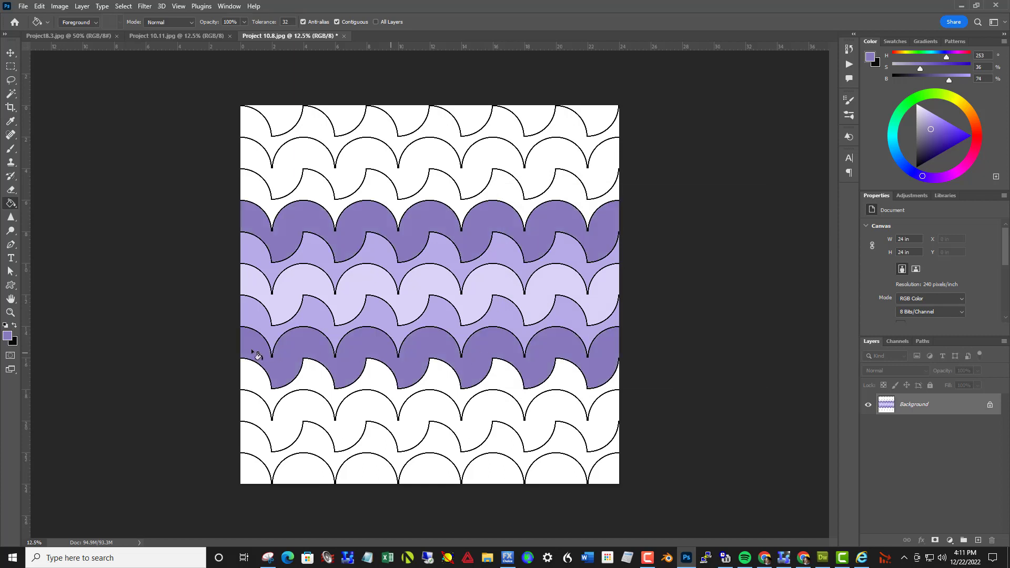
# Darken the foreground color to 67599a and fill the white wave bands directly outside the 8778bc bands.
pyautogui.click(7, 336)
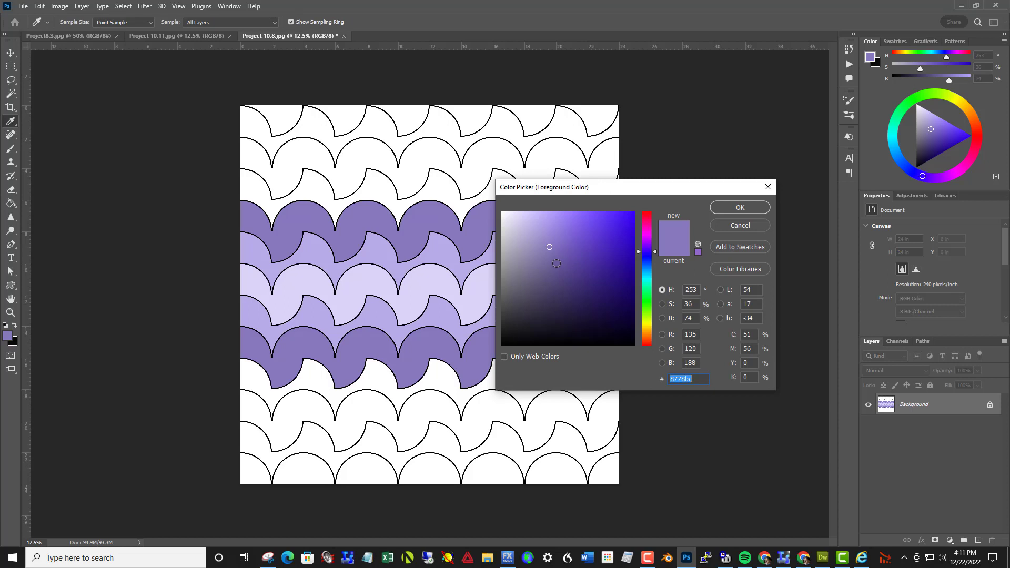
pyautogui.click(558, 264)
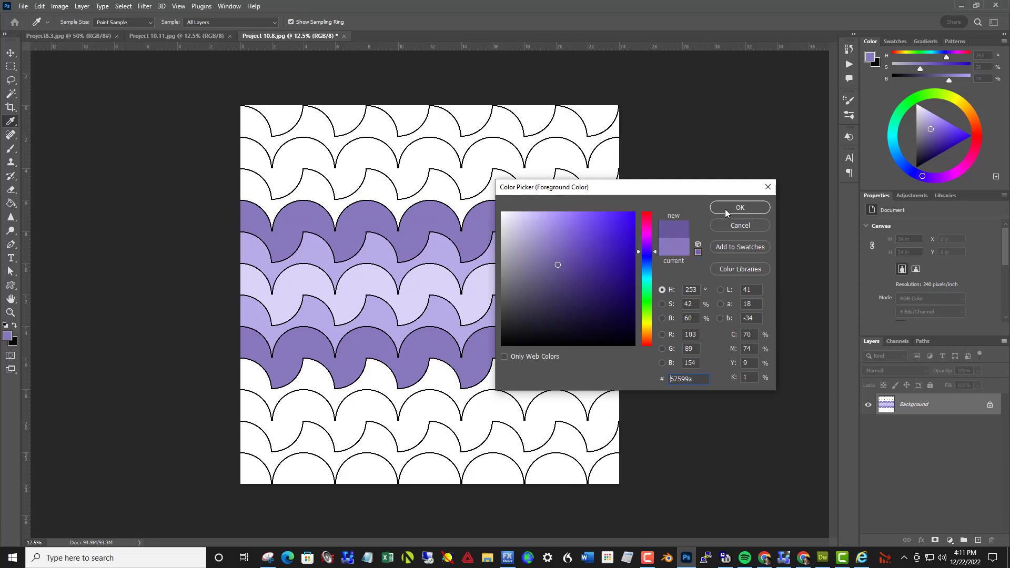
pyautogui.press('Return')
pyautogui.press('g')
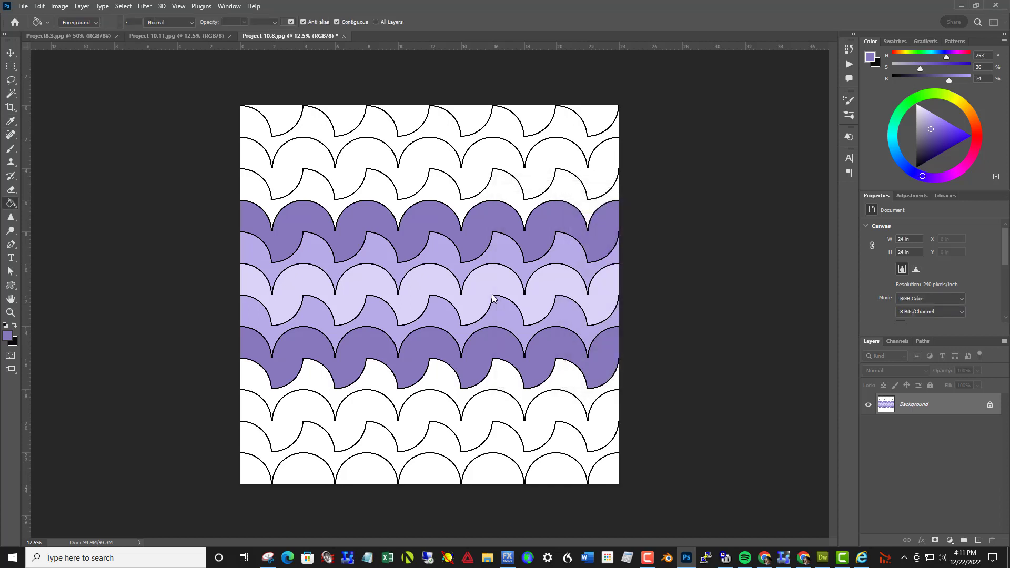
pyautogui.click(510, 194)
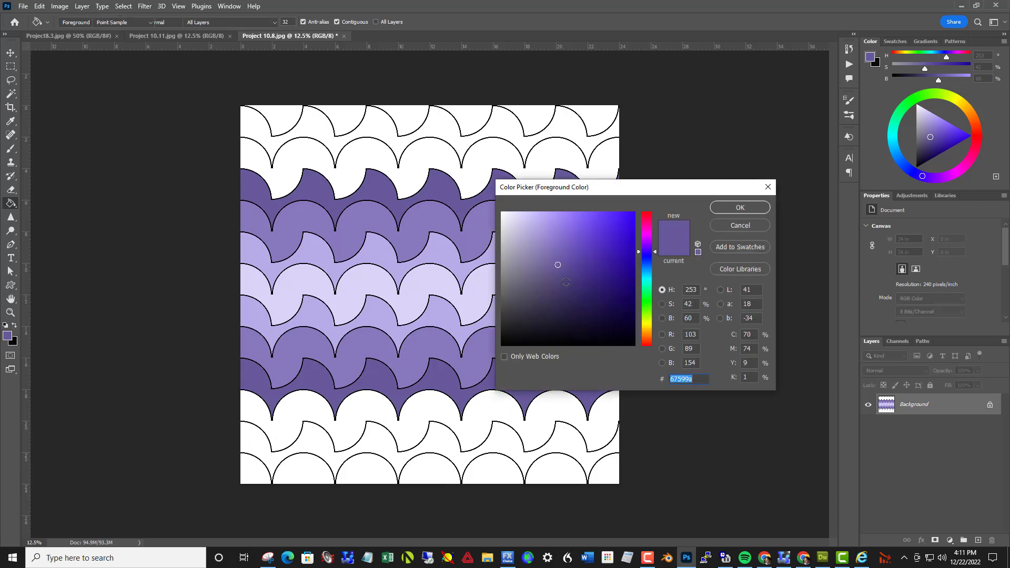
# Darken the foreground color to 4b3f79 and fill the white wave bands directly outside the 67599a bands.
pyautogui.click(565, 282)
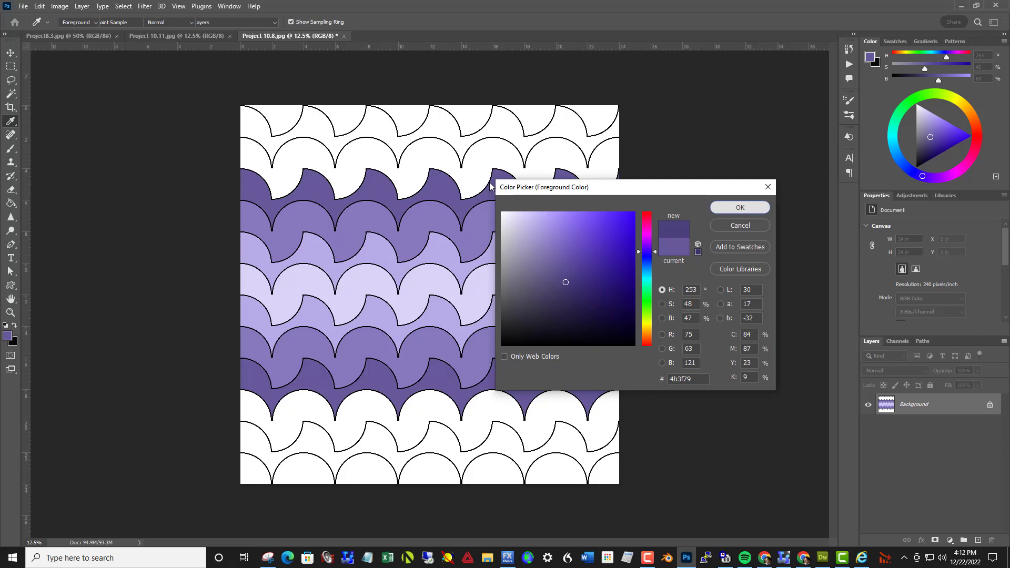
pyautogui.press('Escape')
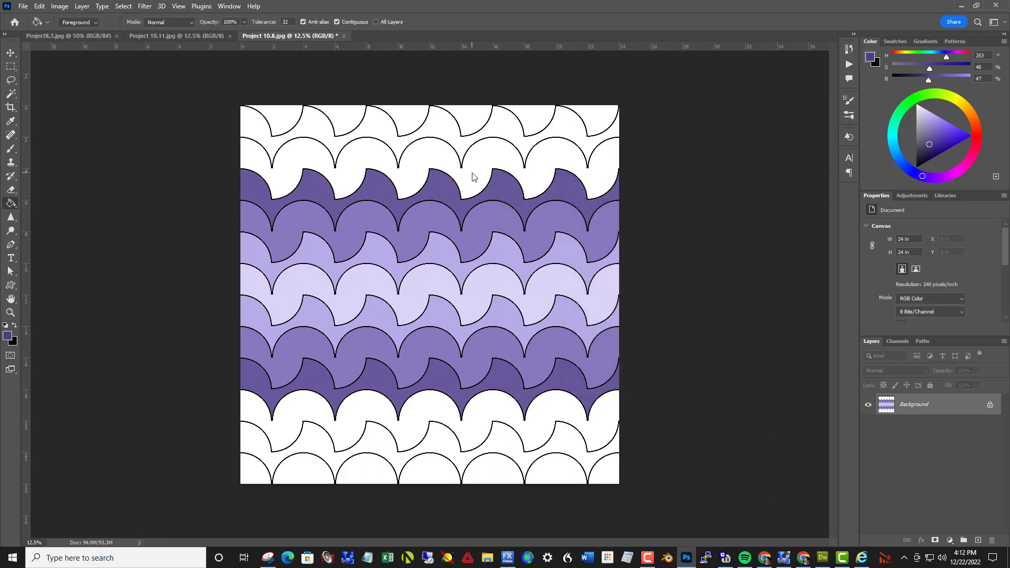
pyautogui.click(474, 177)
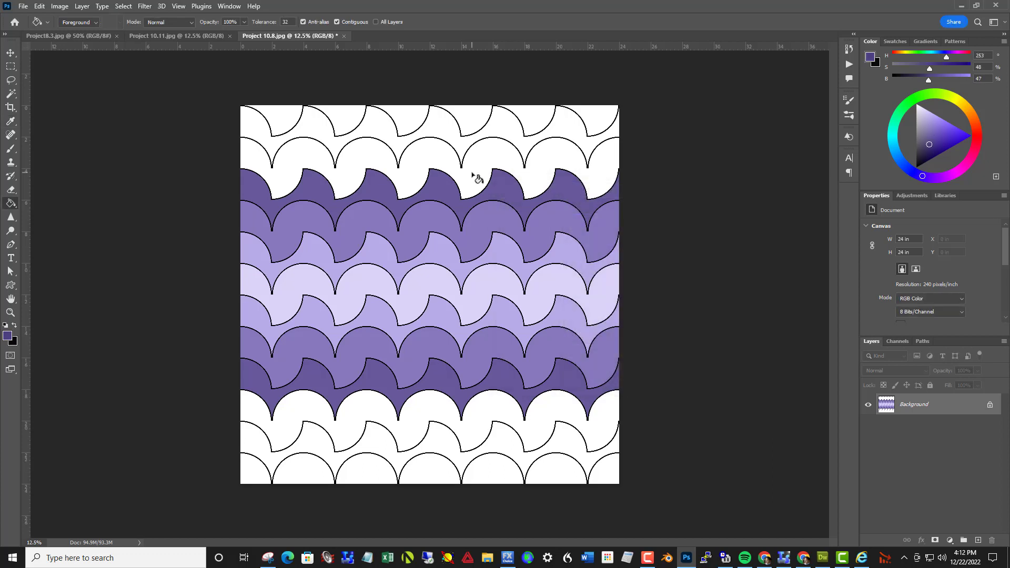
pyautogui.click(483, 415)
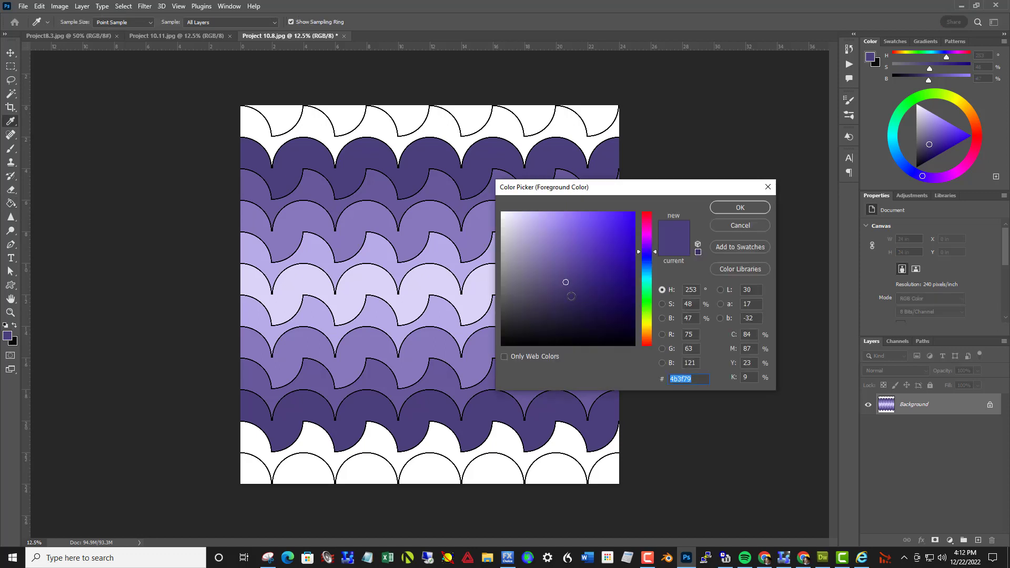
# Darken the foreground color to 372d5e and fill the white wave bands directly outside the 4b3f79 bands.
pyautogui.click(582, 295)
pyautogui.click(741, 208)
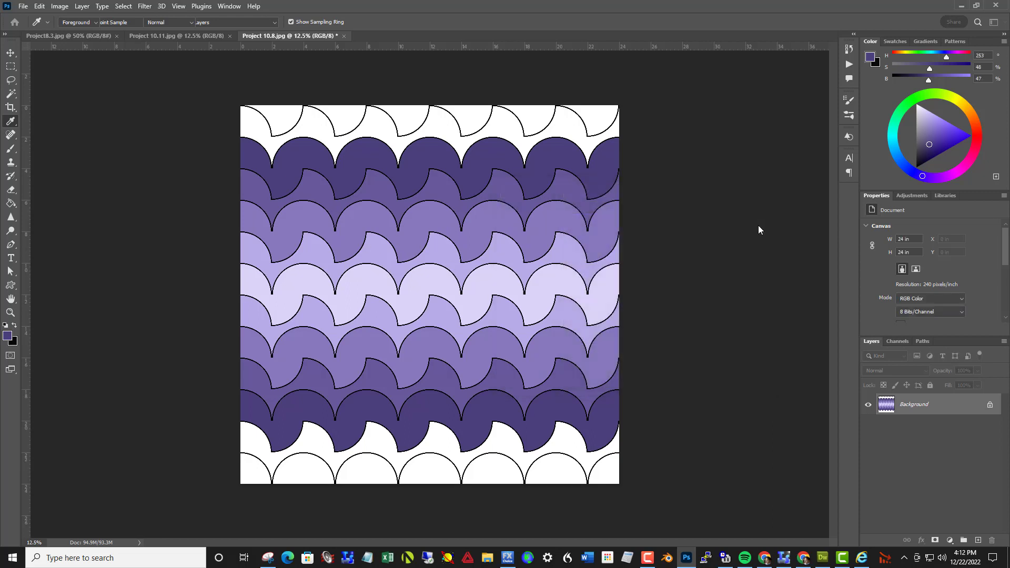
pyautogui.click(508, 136)
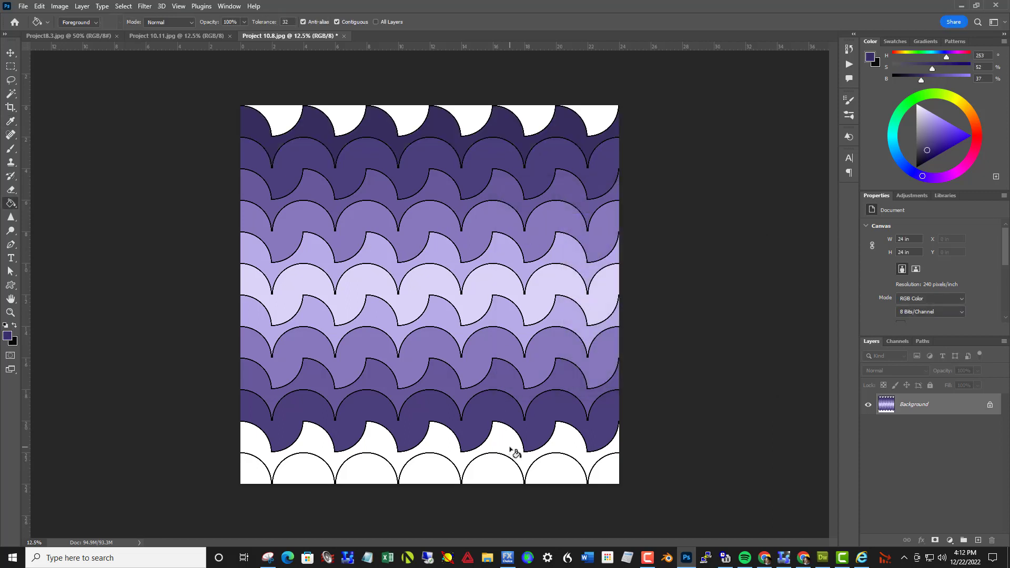
pyautogui.click(605, 451)
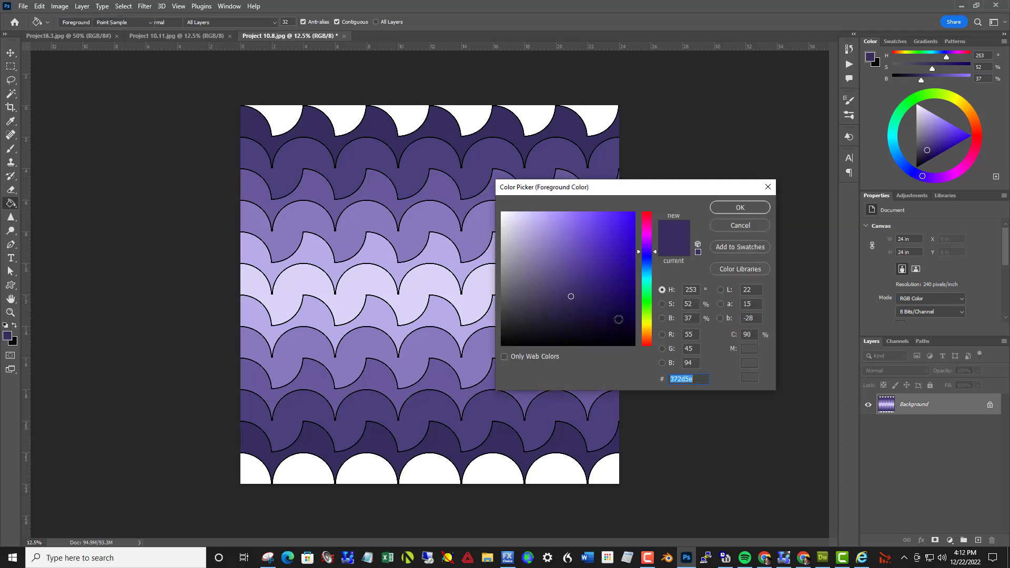
# Set the foreground color to 211940 and fill all the white half circles along the pattern's bottom edge with it.
pyautogui.click(583, 312)
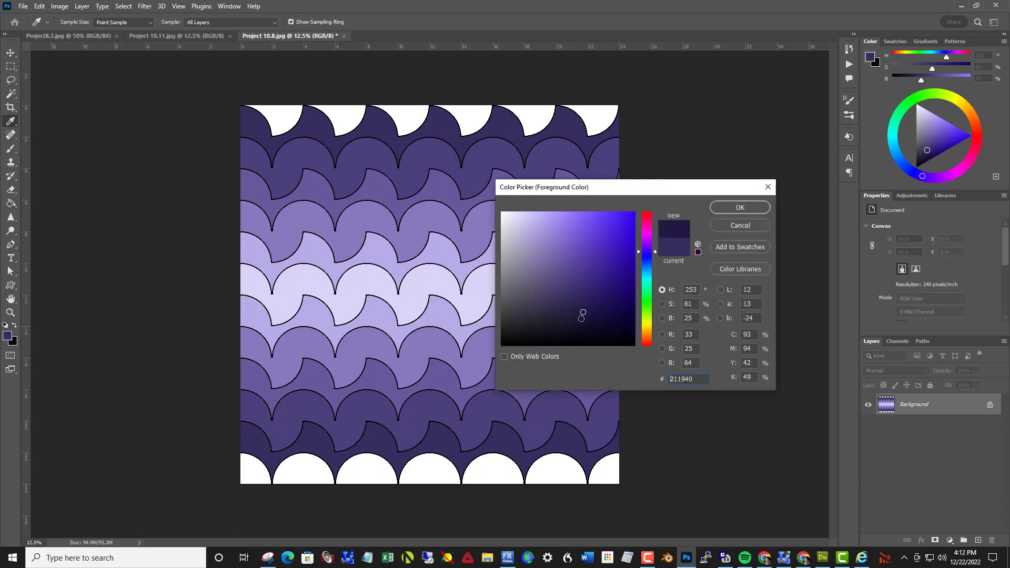
pyautogui.click(740, 207)
pyautogui.press('g')
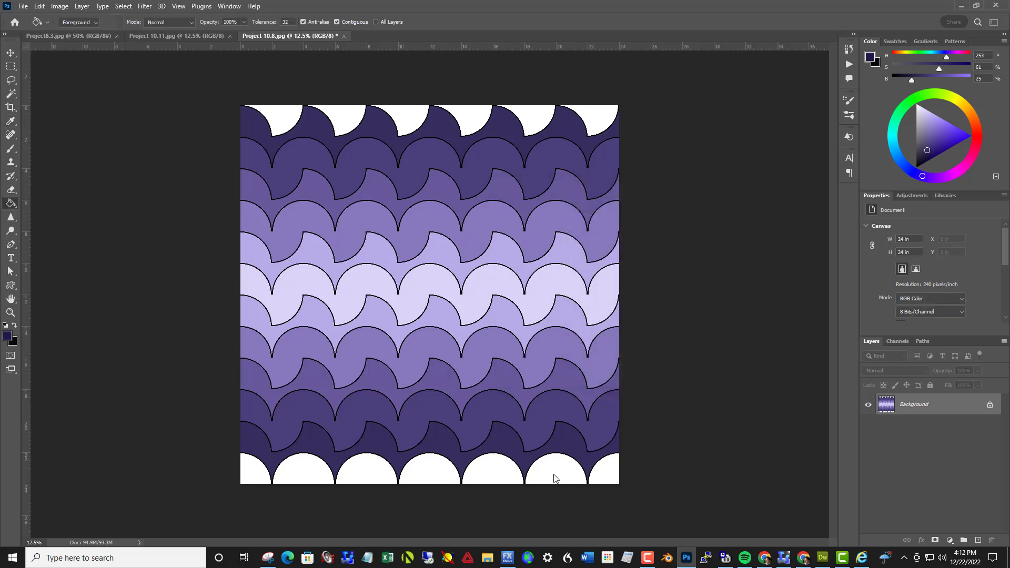
pyautogui.click(599, 474)
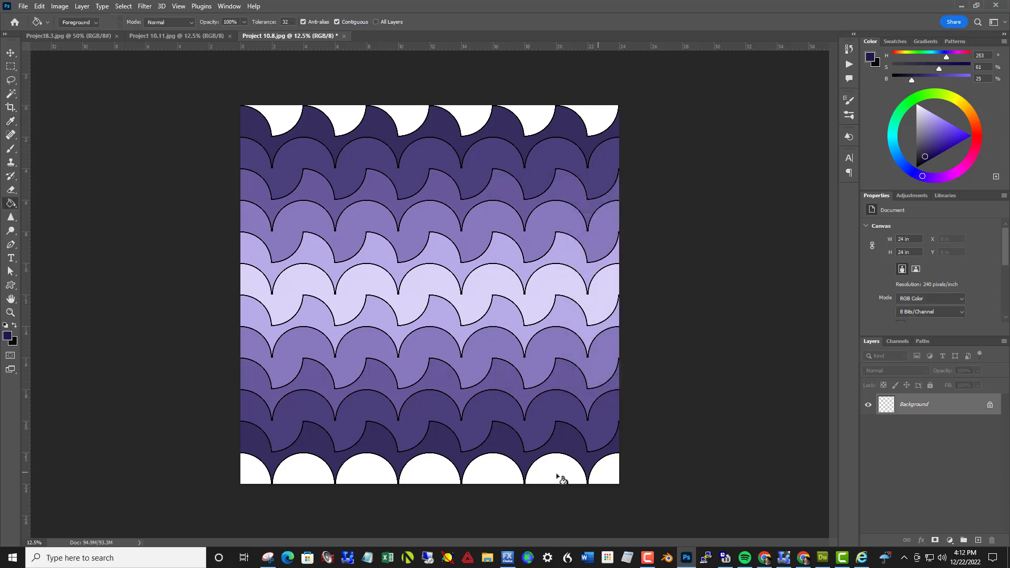
pyautogui.click(479, 475)
pyautogui.click(413, 477)
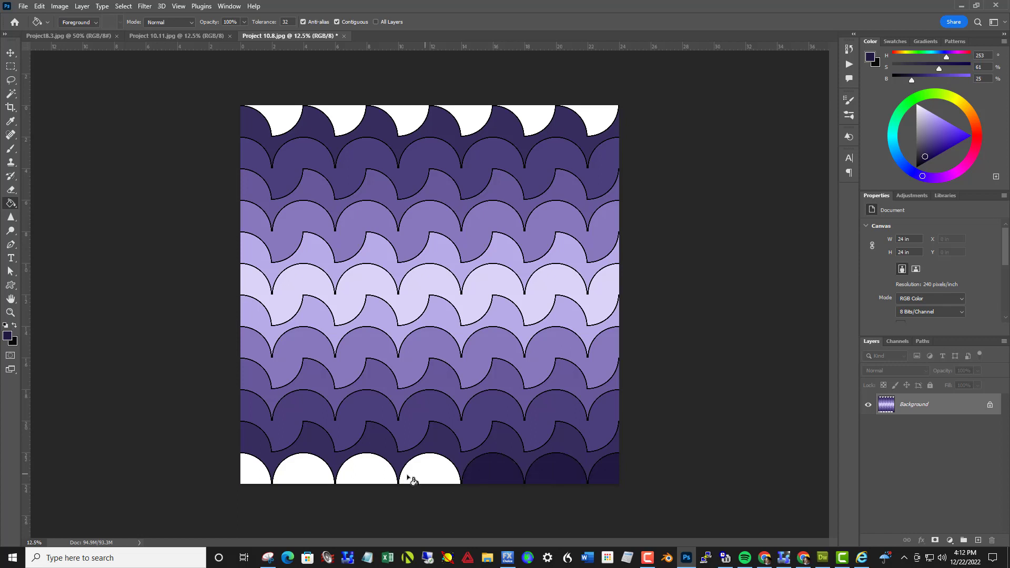
pyautogui.click(294, 476)
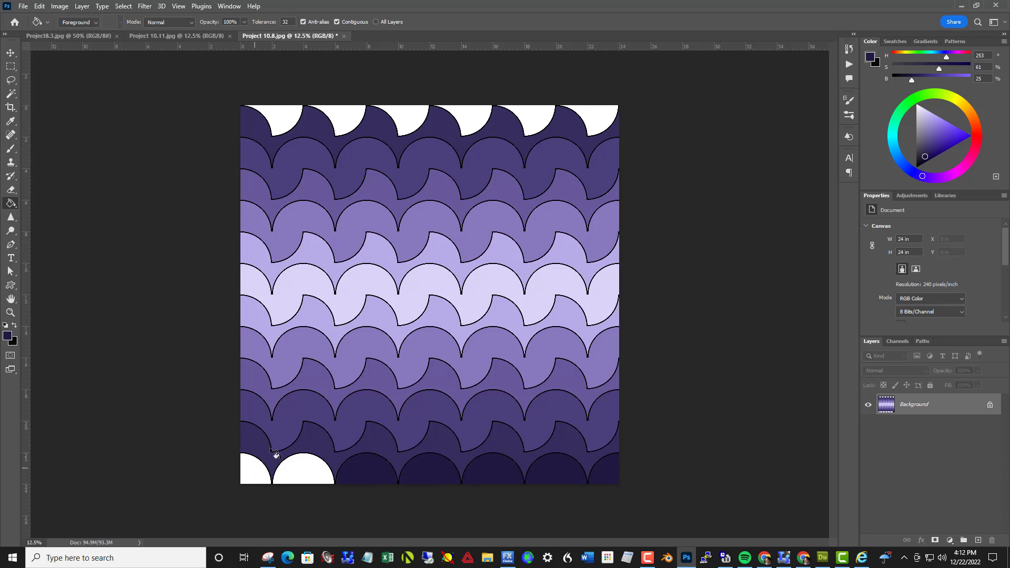
pyautogui.click(252, 473)
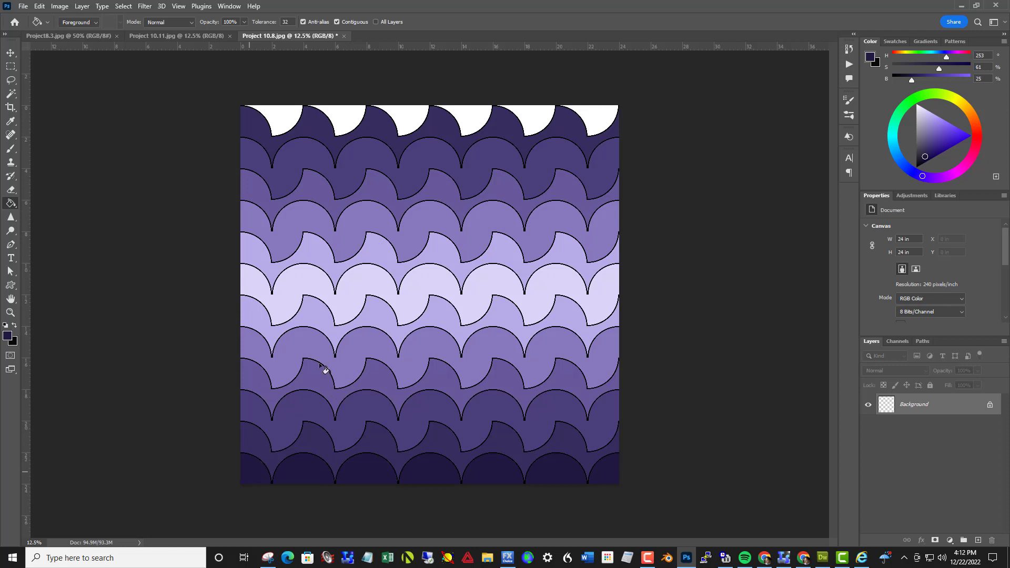
# Fill every remaining white shape along the pattern's top edge with the same darkest violet.
pyautogui.click(290, 124)
pyautogui.click(343, 119)
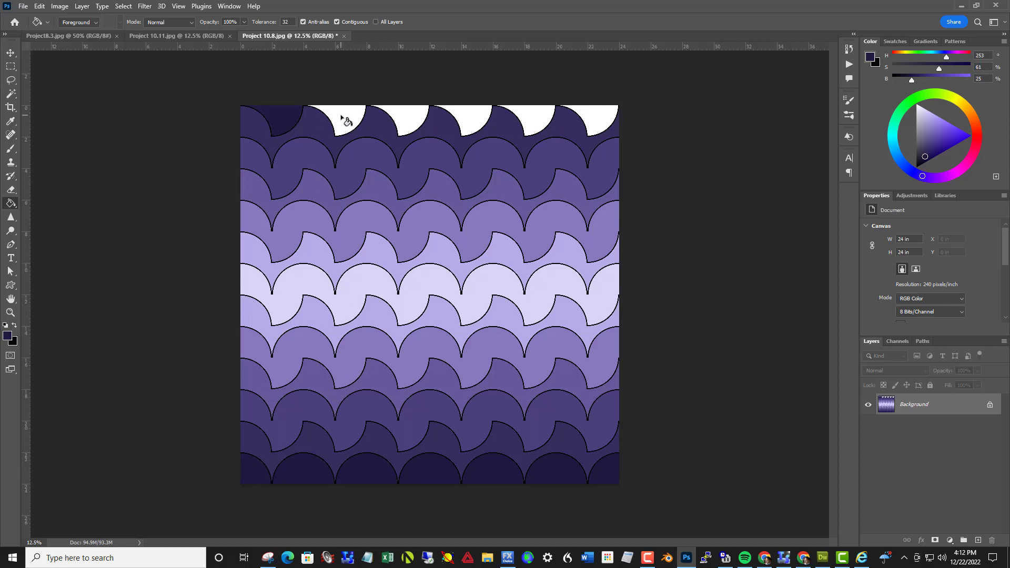
pyautogui.click(407, 119)
pyautogui.click(475, 120)
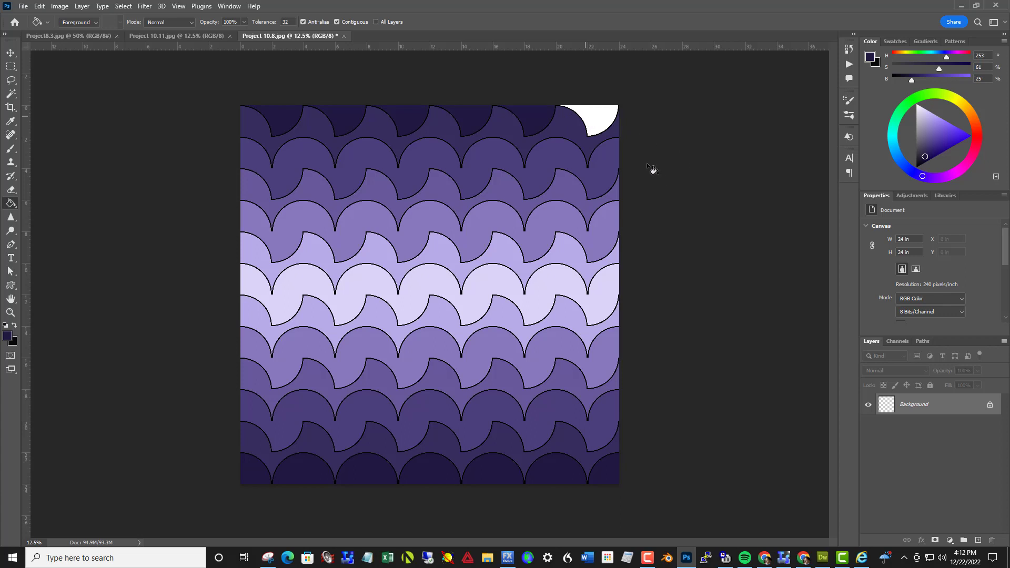
pyautogui.click(603, 120)
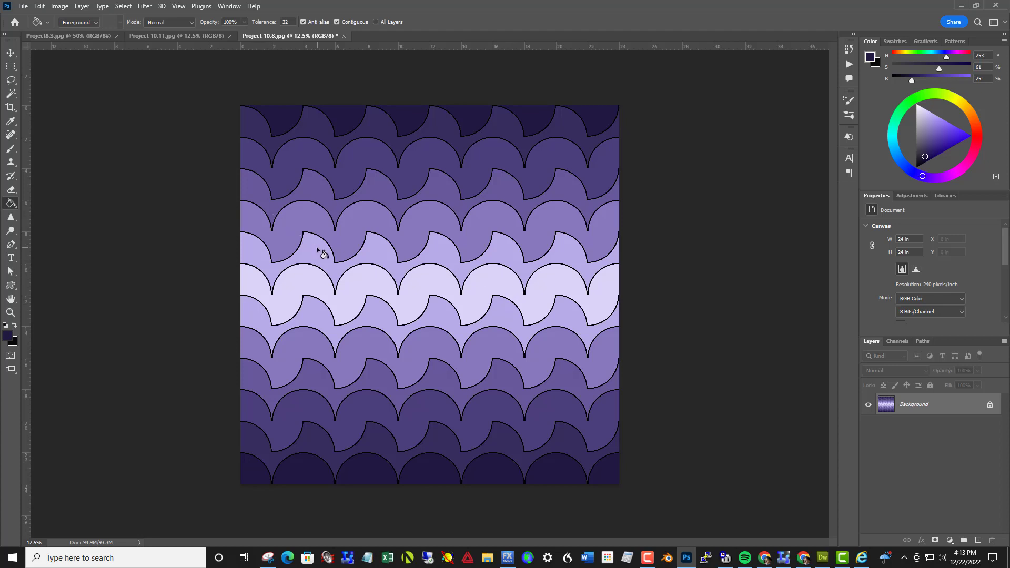
# Sample the pale middle band with the Eyedropper and shift the foreground color to the stronger lavender c9bbf9.
pyautogui.press('i')
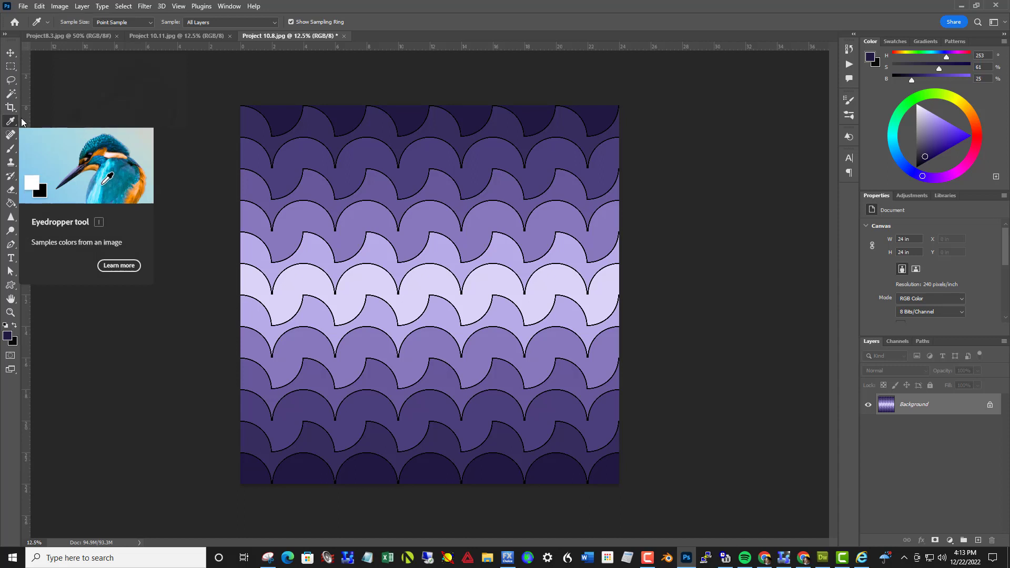
pyautogui.click(373, 276)
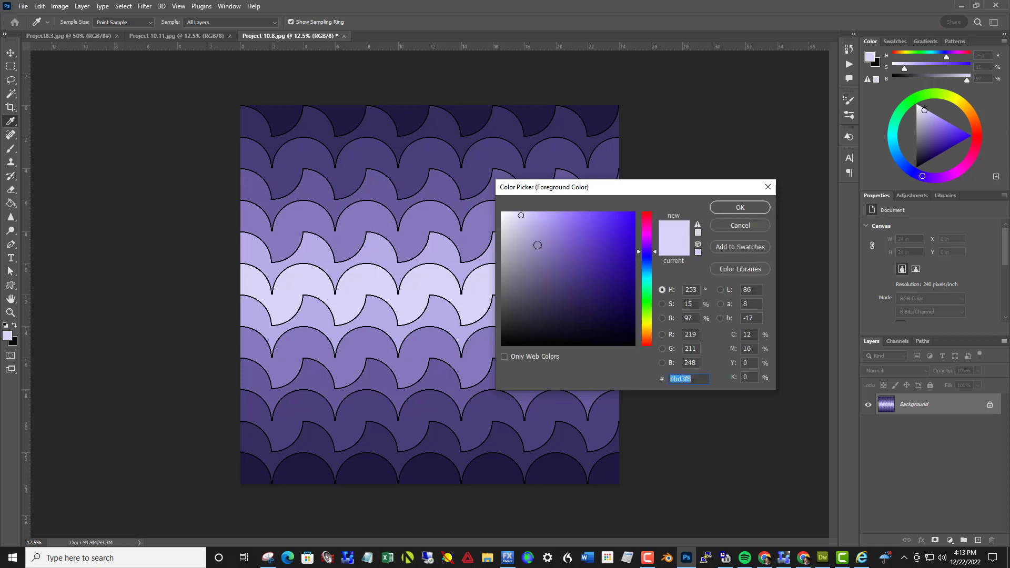
pyautogui.click(529, 216)
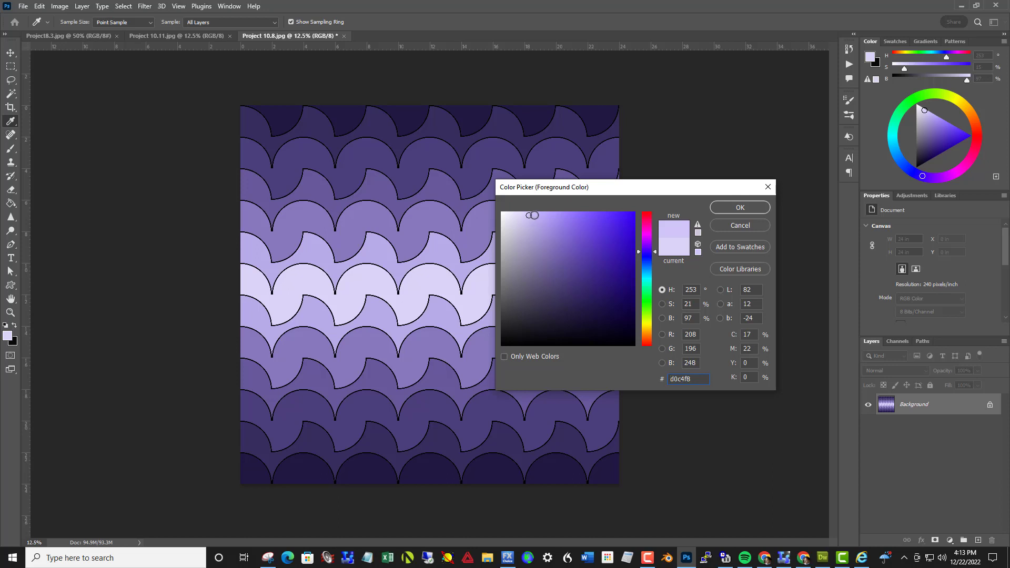
pyautogui.click(534, 215)
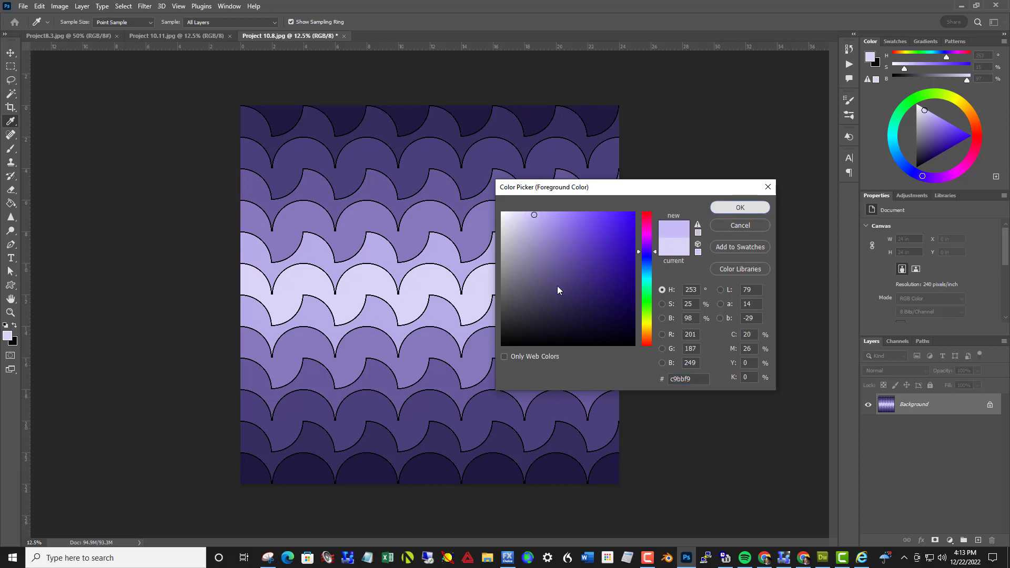
pyautogui.press('Return')
# Refill the middle wave band with the new foreground lavender using the Paint Bucket tool.
pyautogui.click(12, 204)
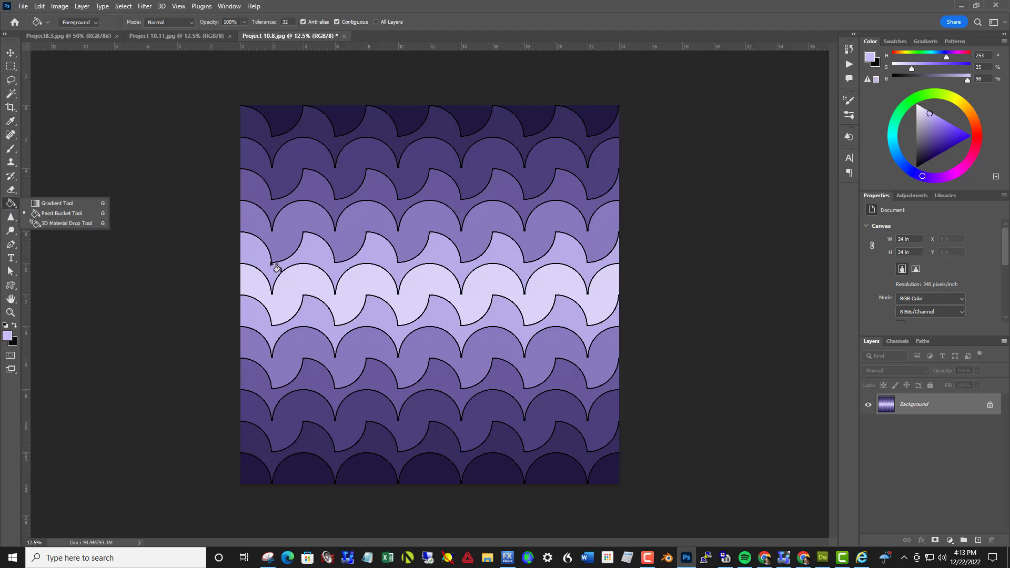
pyautogui.click(77, 216)
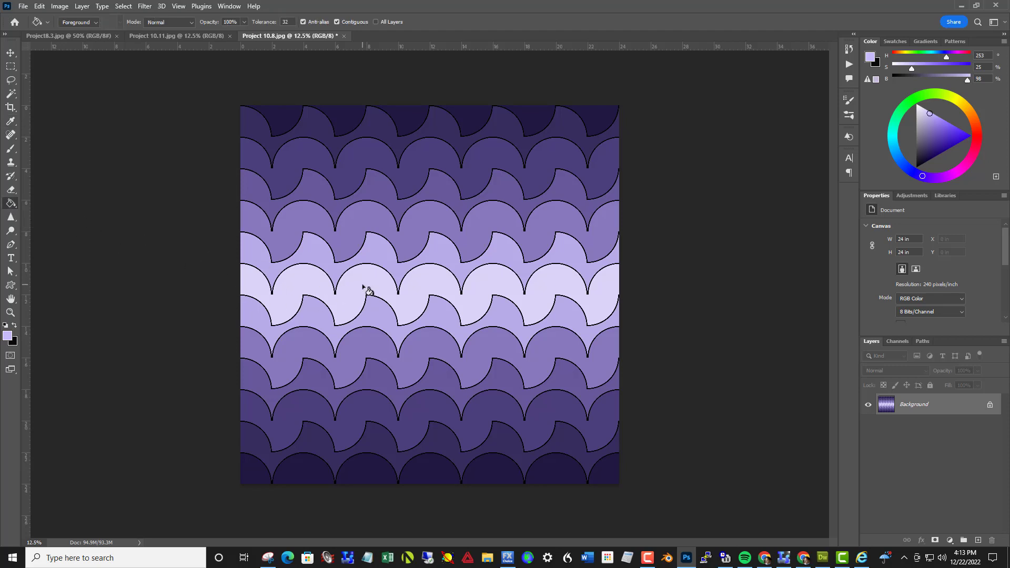
pyautogui.click(510, 312)
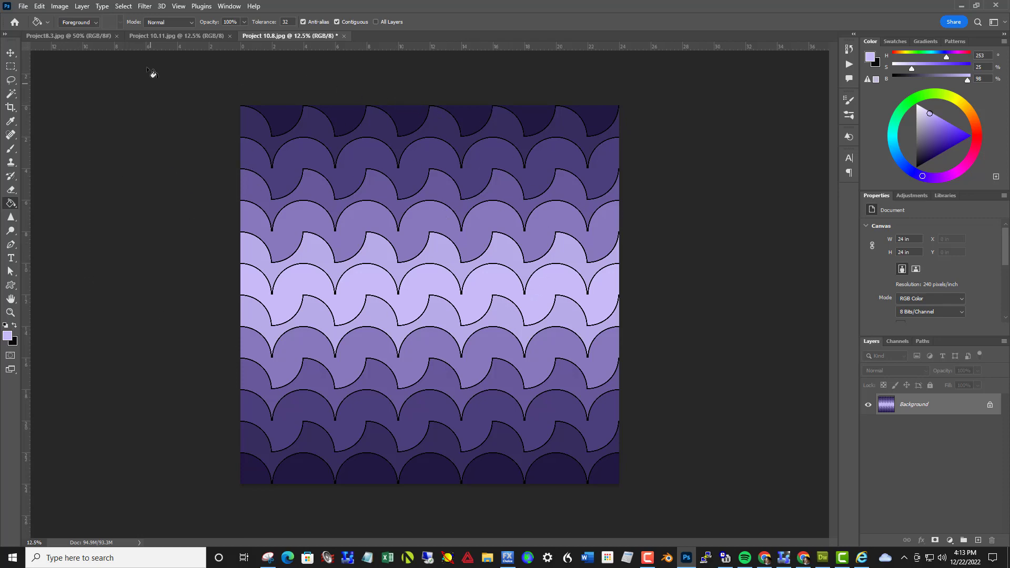
# In Project 10.11.jpg, set the foreground color to pale yellow-orange f9e5bb and fill the star-like shape at the pattern's center with it.
pyautogui.click(153, 36)
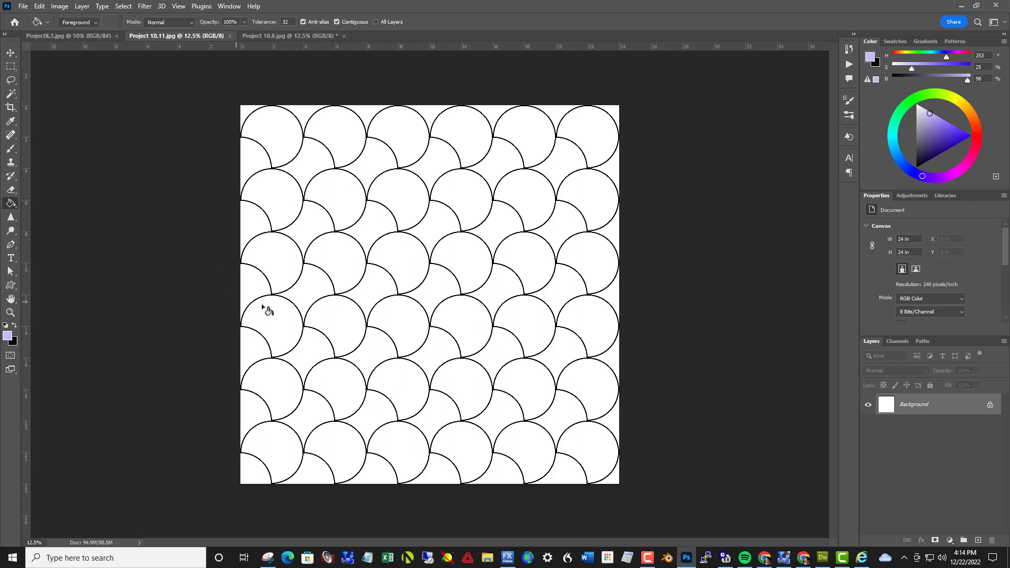
pyautogui.click(8, 336)
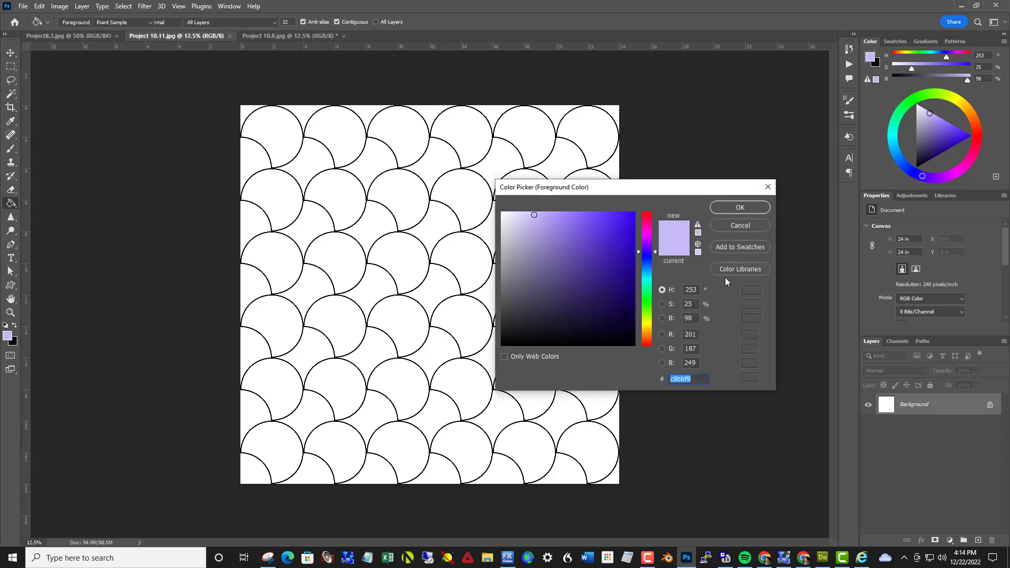
pyautogui.moveTo(656, 251); pyautogui.dragTo(655, 330)
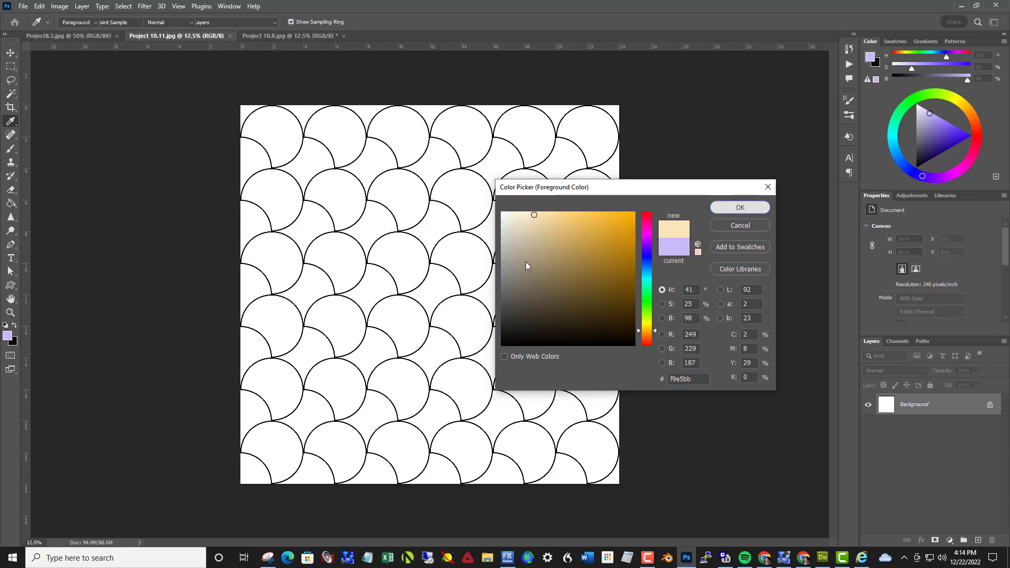
pyautogui.press('Return')
pyautogui.press('g')
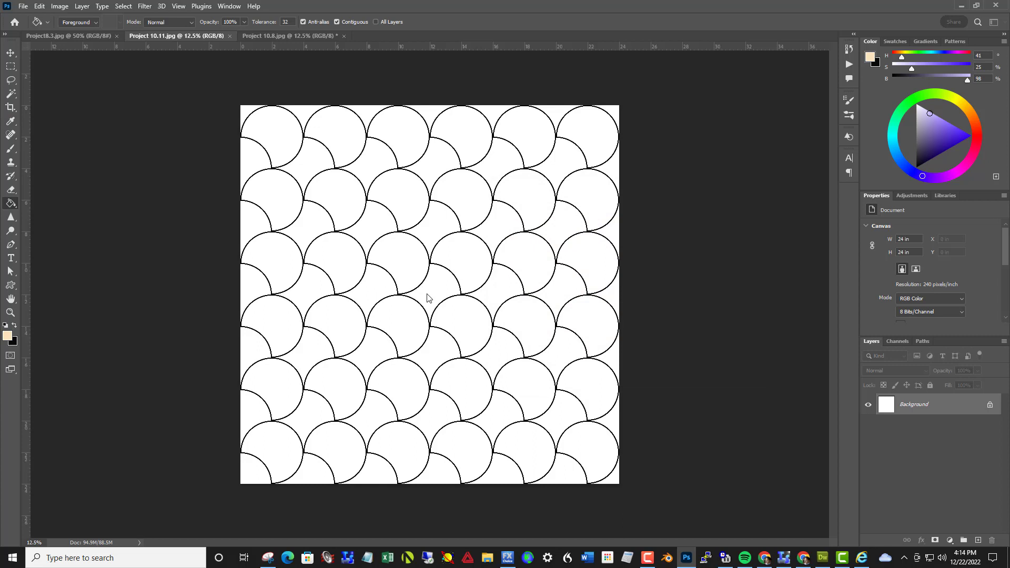
pyautogui.click(433, 291)
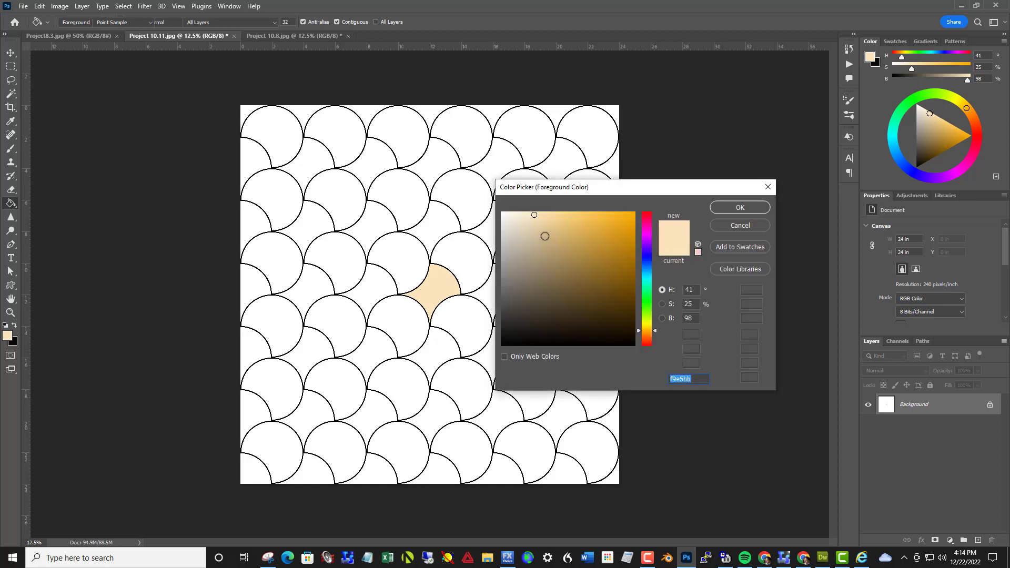
# Set the foreground color to d3bd8d and fill the first ring of shapes surrounding the pale center shape with it.
pyautogui.click(537, 228)
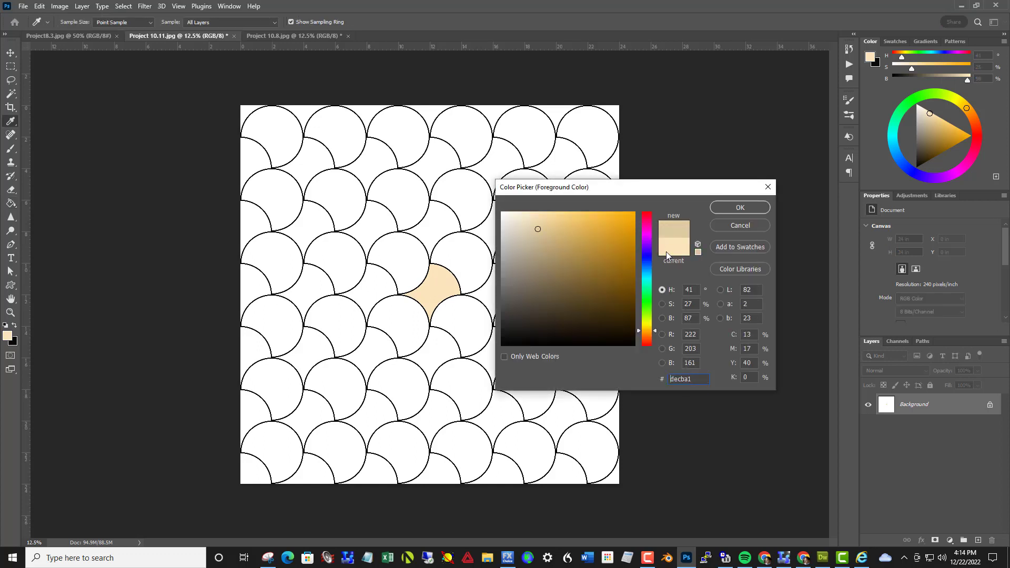
pyautogui.click(546, 234)
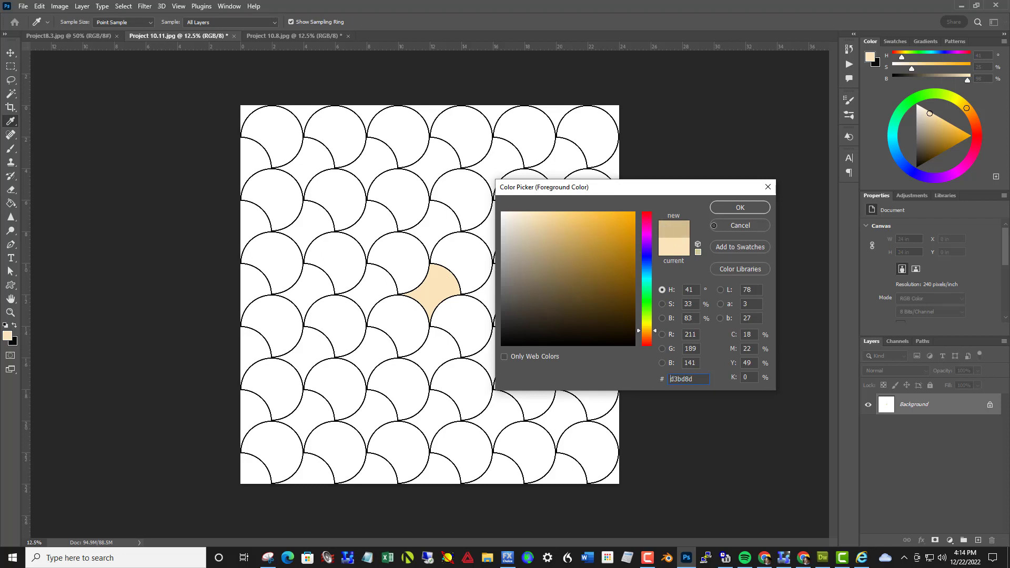
pyautogui.click(741, 208)
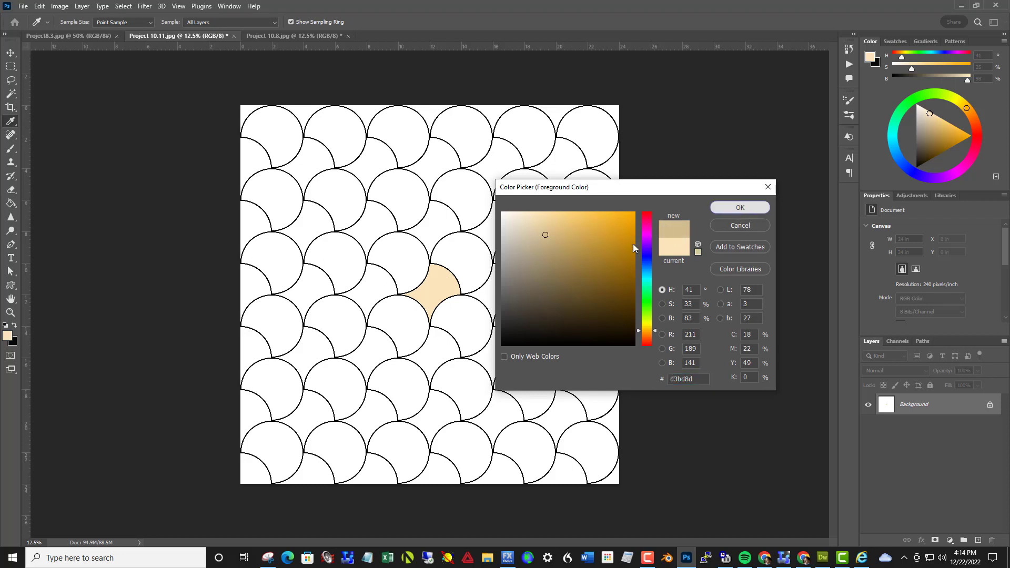
pyautogui.press('g')
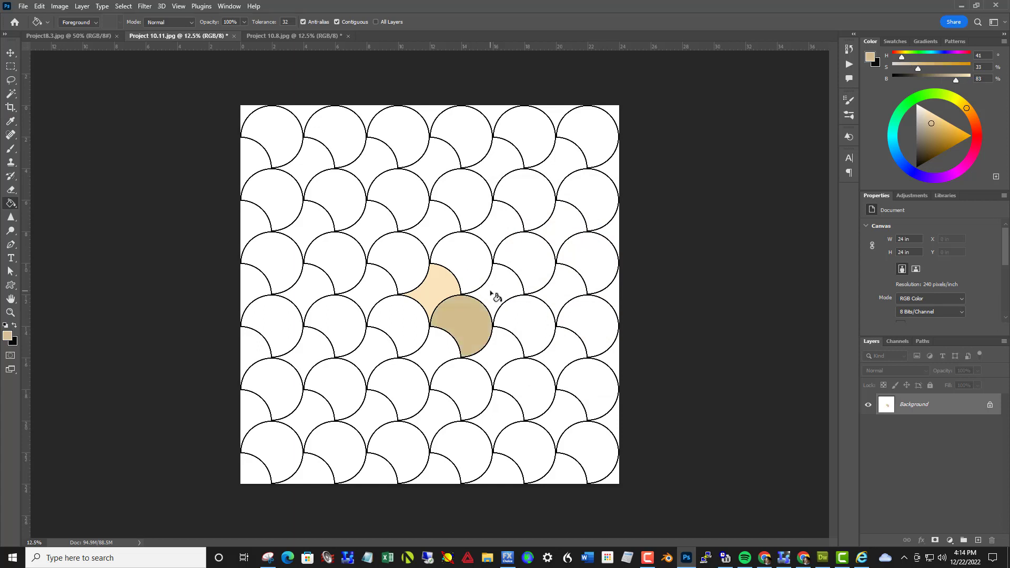
pyautogui.click(475, 271)
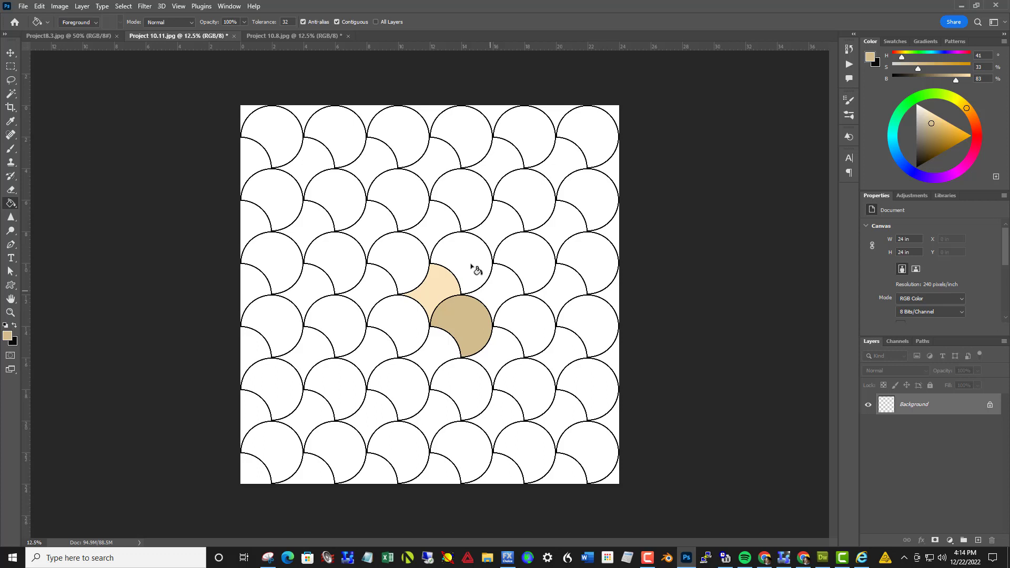
pyautogui.click(437, 232)
pyautogui.click(429, 228)
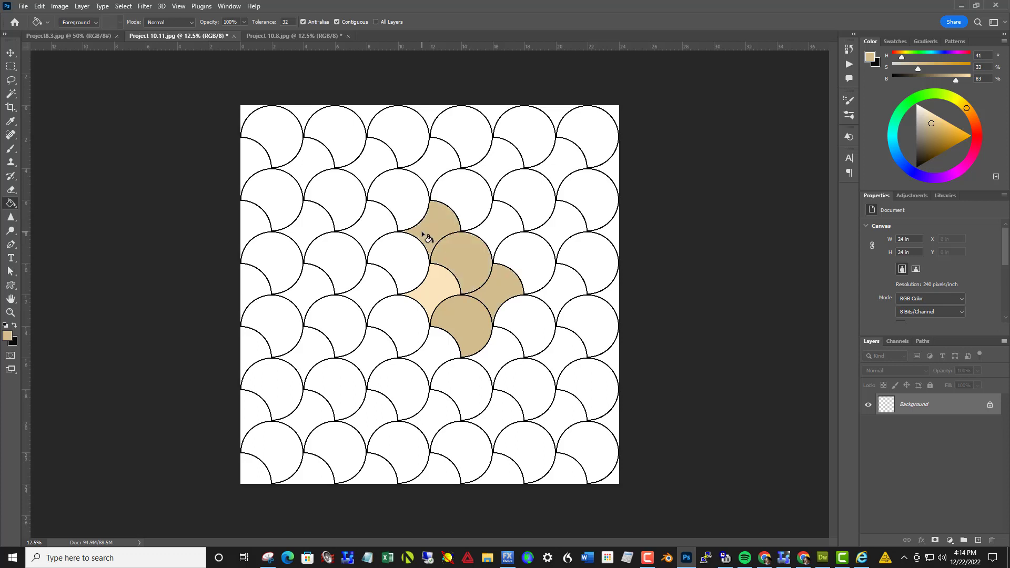
pyautogui.click(375, 284)
pyautogui.click(380, 311)
pyautogui.click(420, 345)
pyautogui.click(430, 348)
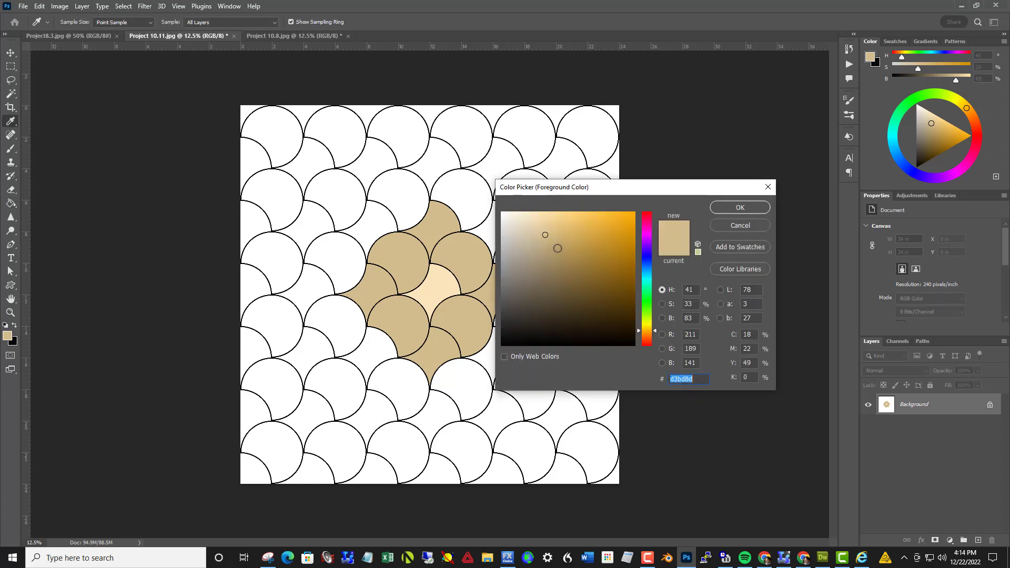
# Set the foreground color to baa16c and fill the right half of the second ring with it, from the lower circle to the top tip.
pyautogui.click(558, 248)
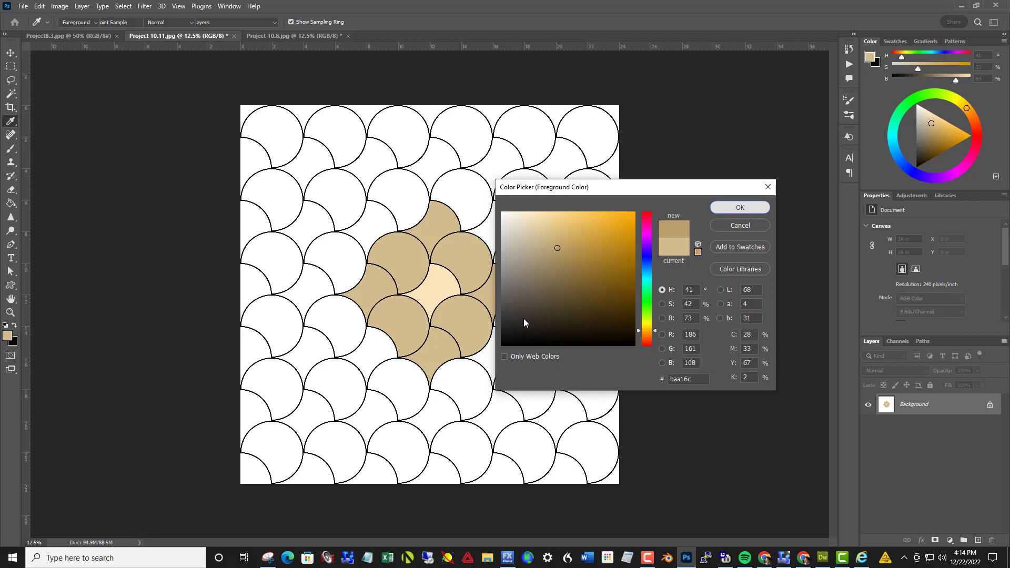
pyautogui.press('Return')
pyautogui.press('g')
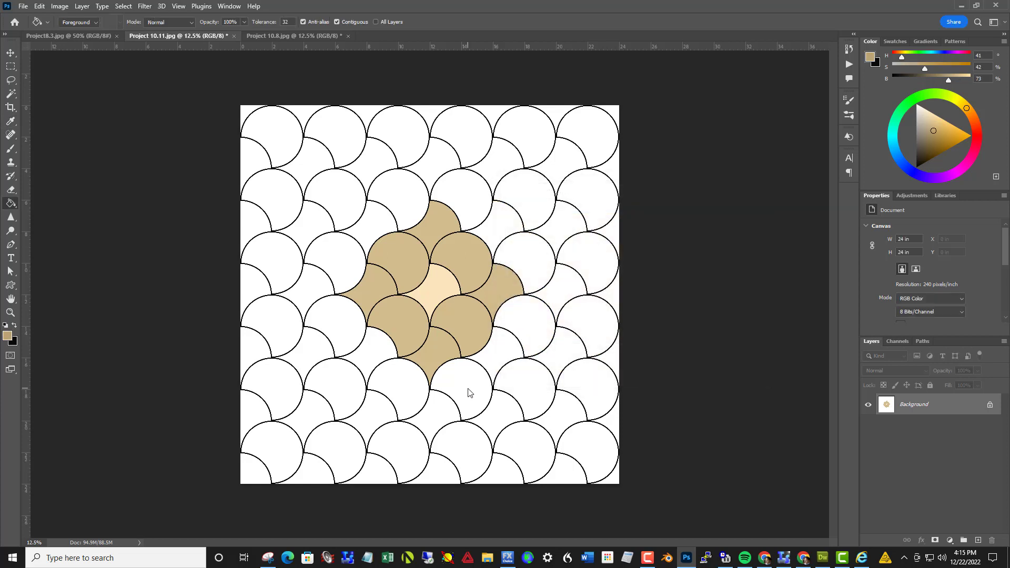
pyautogui.click(471, 388)
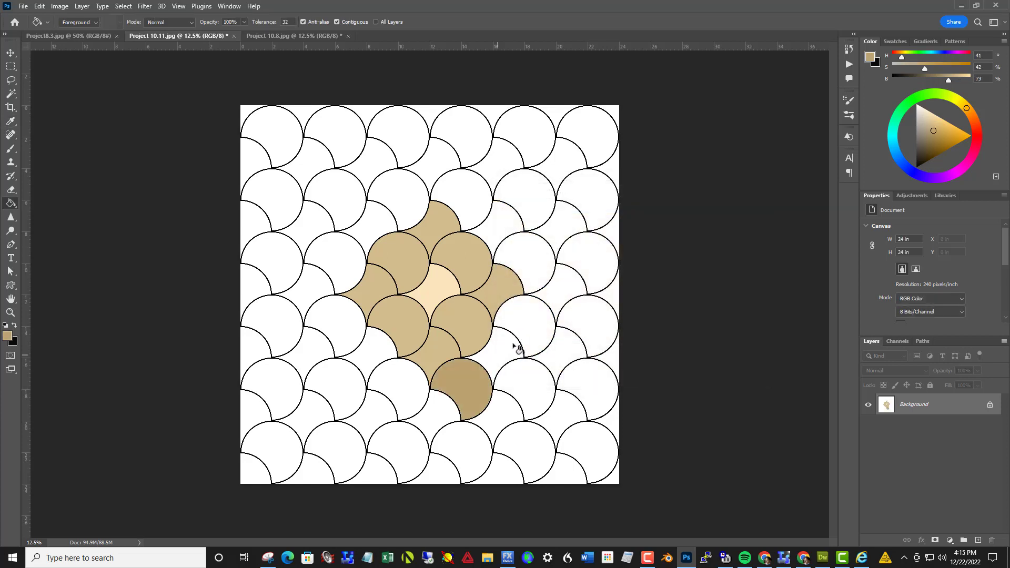
pyautogui.click(529, 331)
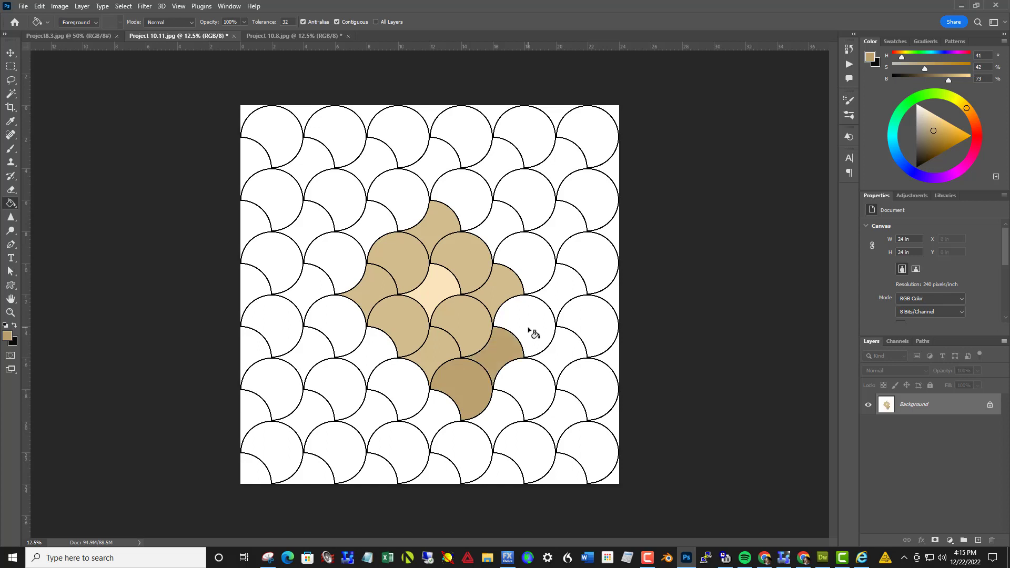
pyautogui.click(497, 232)
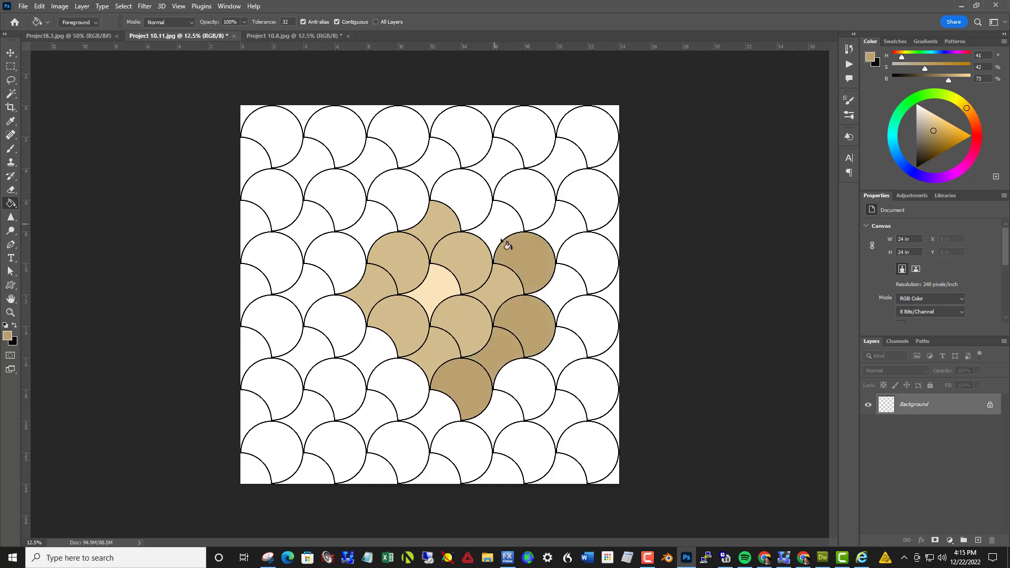
pyautogui.click(548, 299)
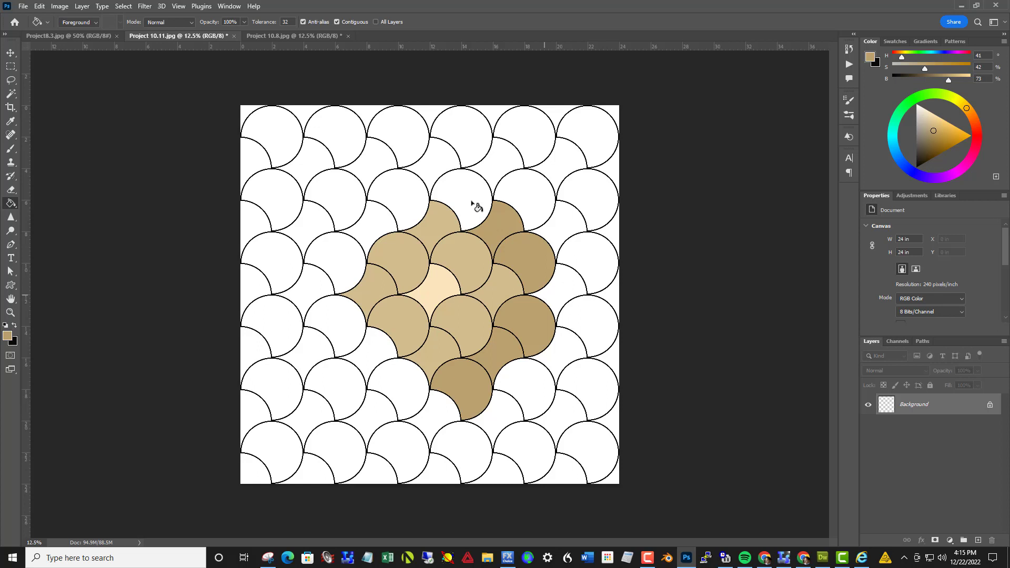
pyautogui.click(436, 175)
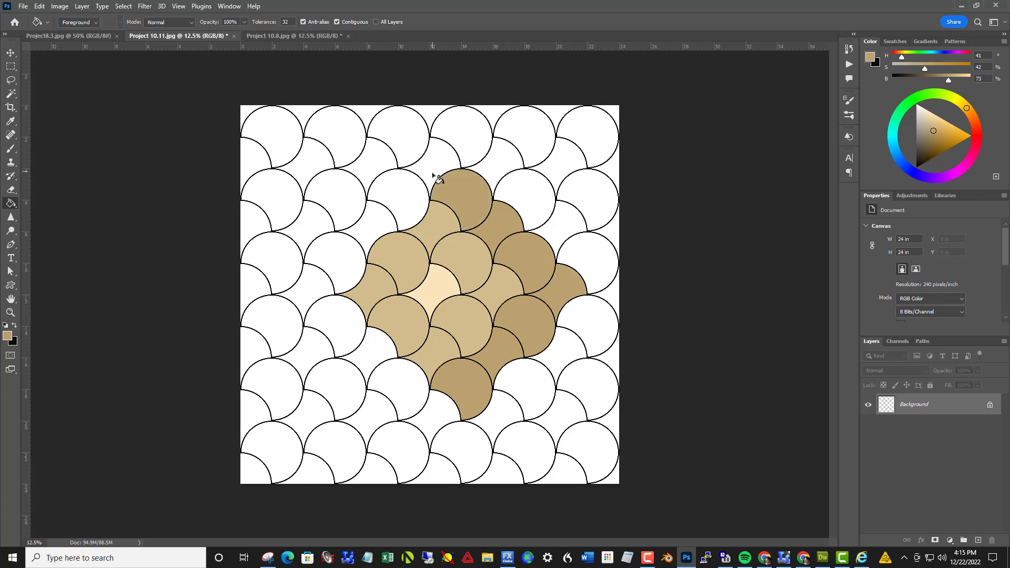
# Fill the remaining white shapes on the left half of the second ring with the same darker tan, down to the bottom tip.
pyautogui.click(407, 195)
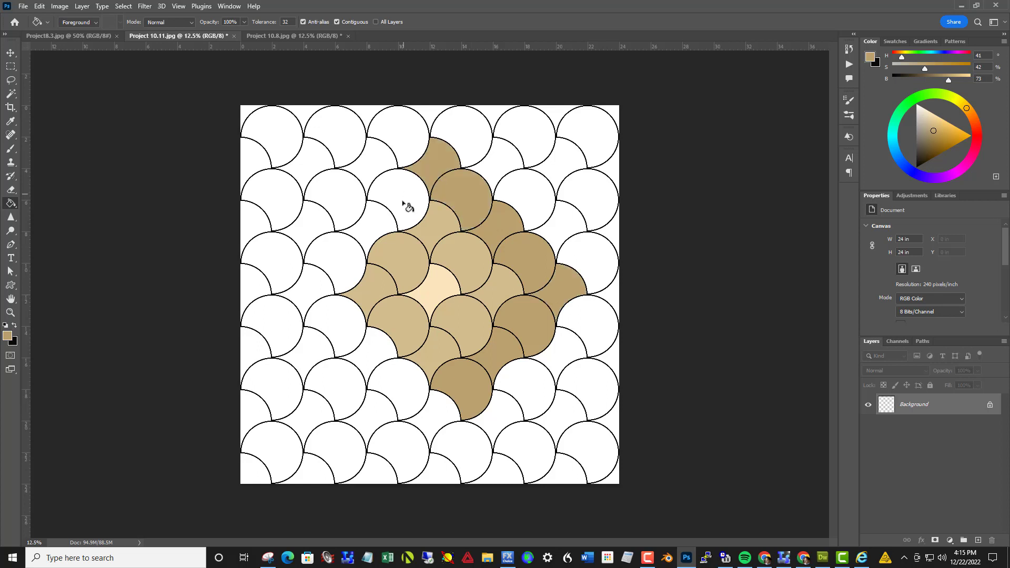
pyautogui.click(375, 224)
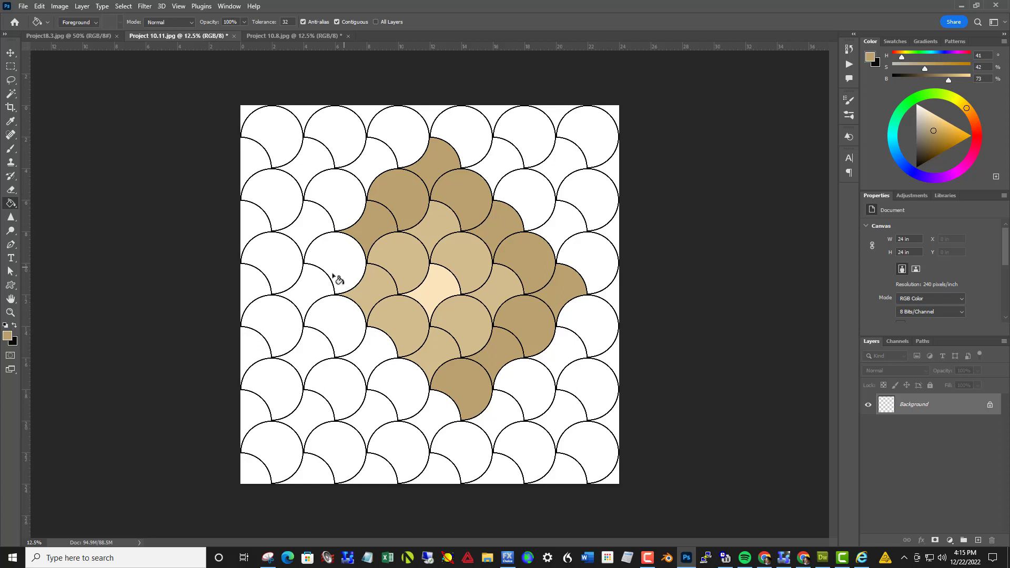
pyautogui.click(333, 278)
pyautogui.click(323, 285)
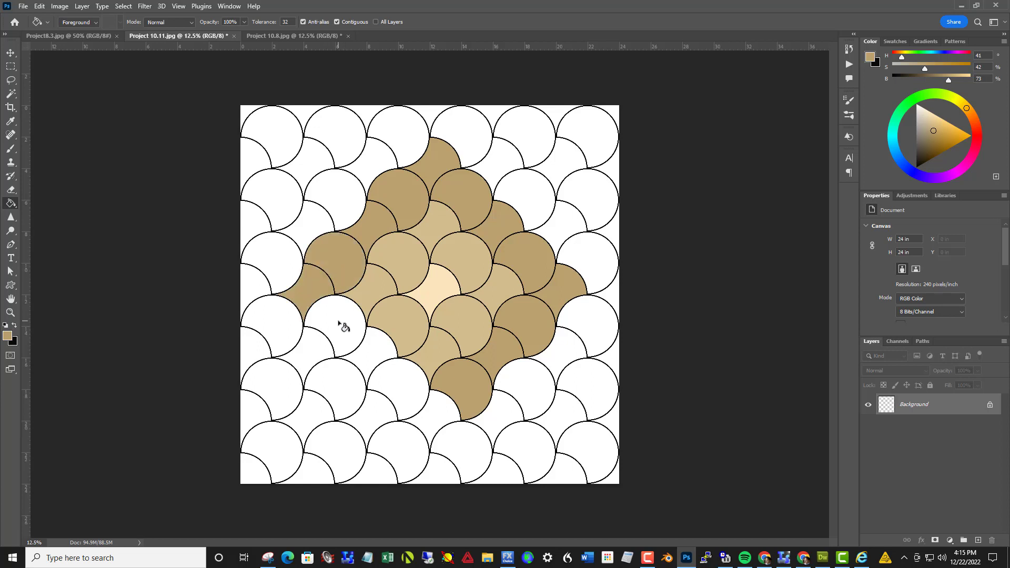
pyautogui.click(343, 327)
pyautogui.click(374, 361)
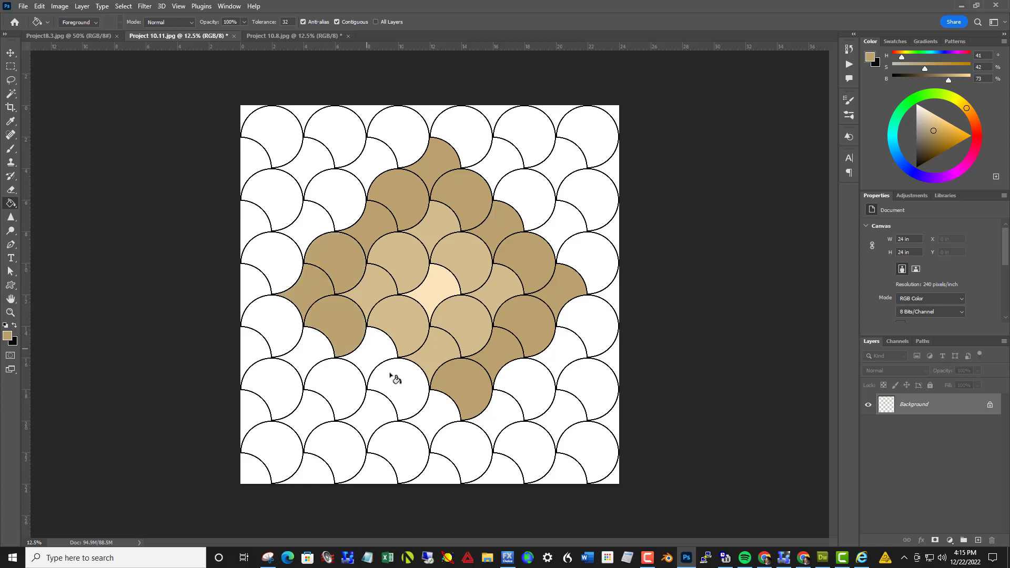
pyautogui.click(418, 393)
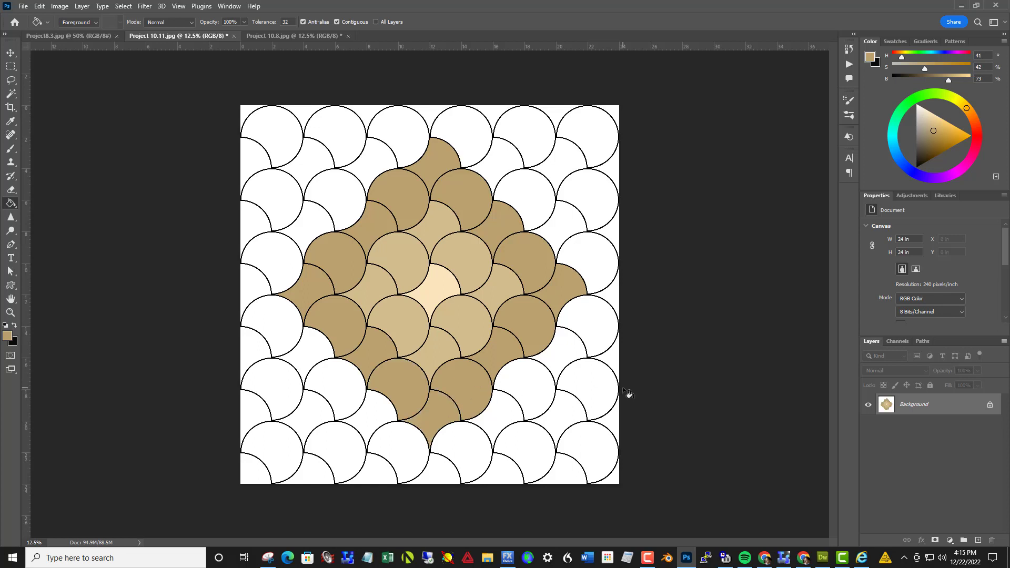